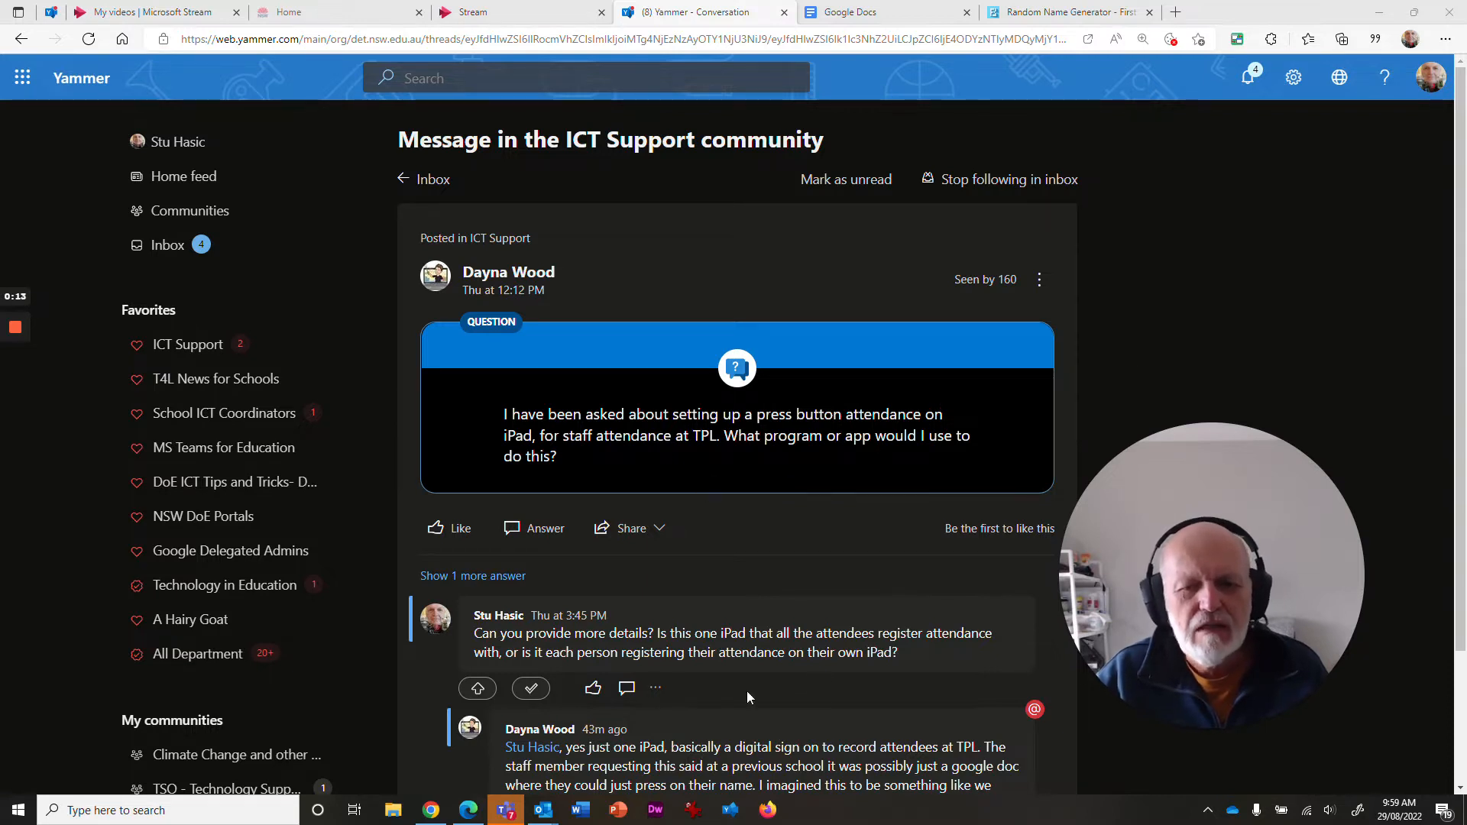
Step: Create a blank Google Docs document and enter the heading "Attendance at this PL Course", followed by a new line
scroll(812, 647, down, 2)
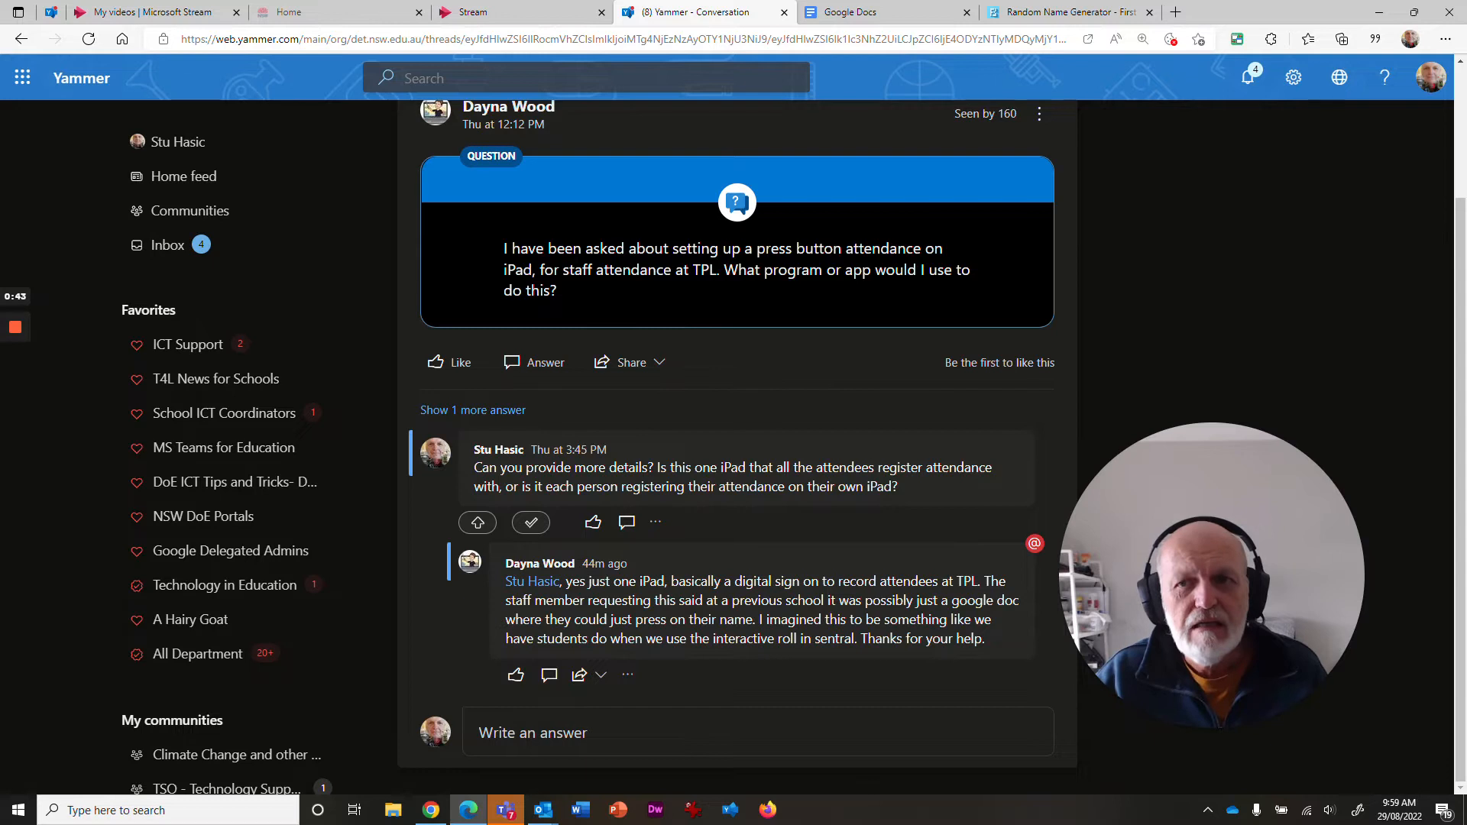
click(850, 13)
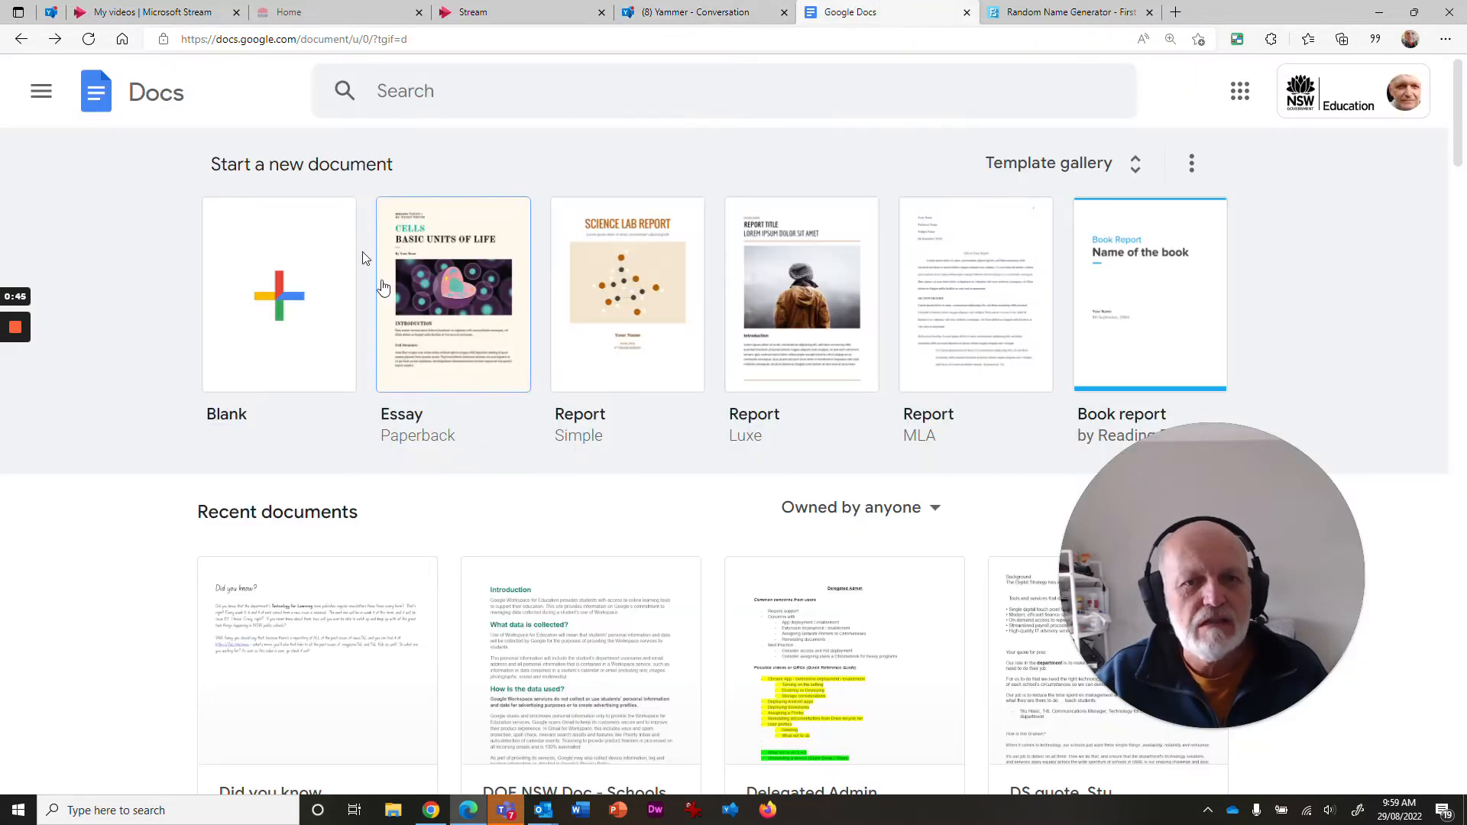
click(277, 301)
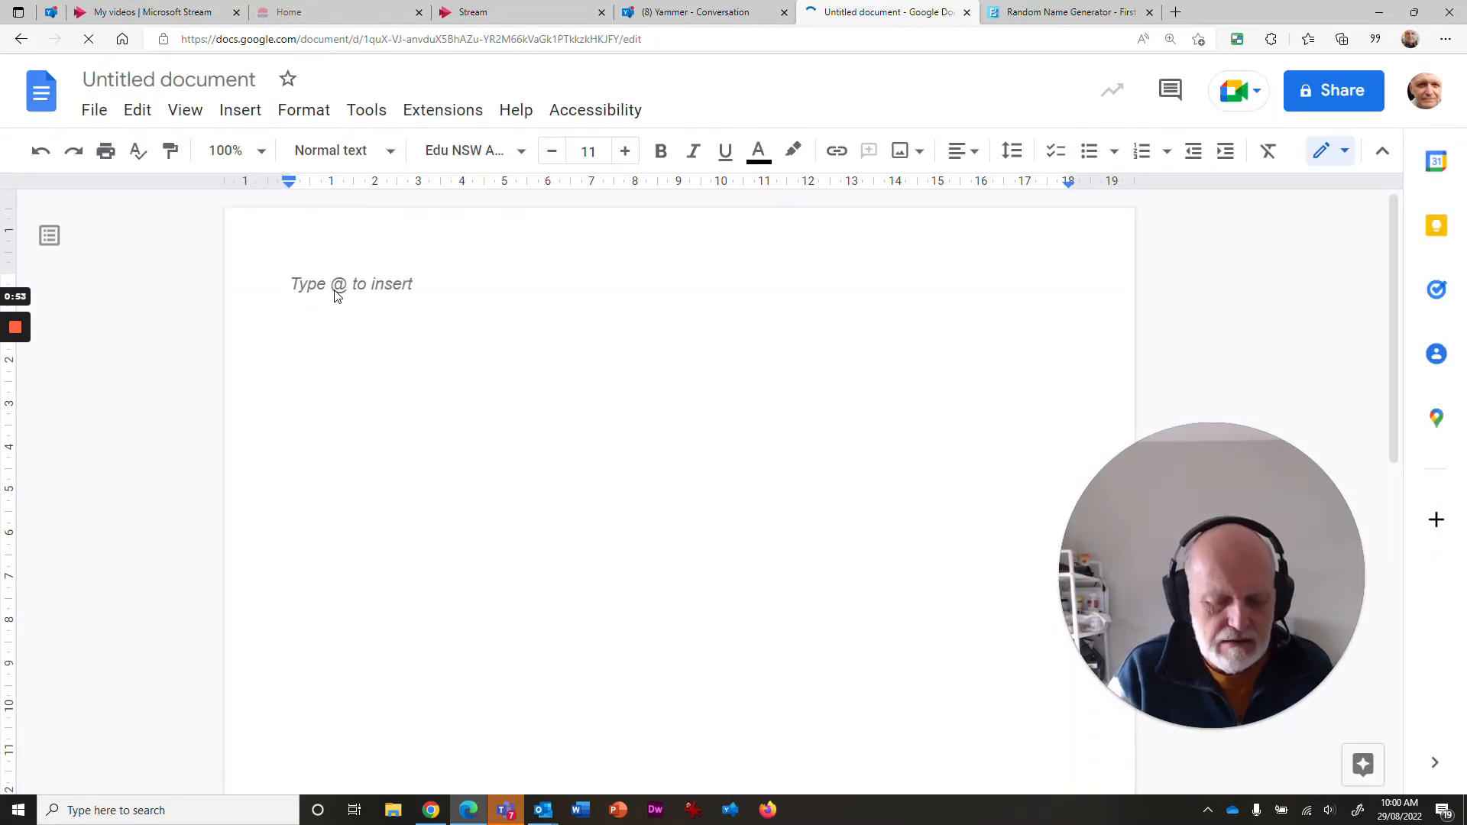
text(Attendance)
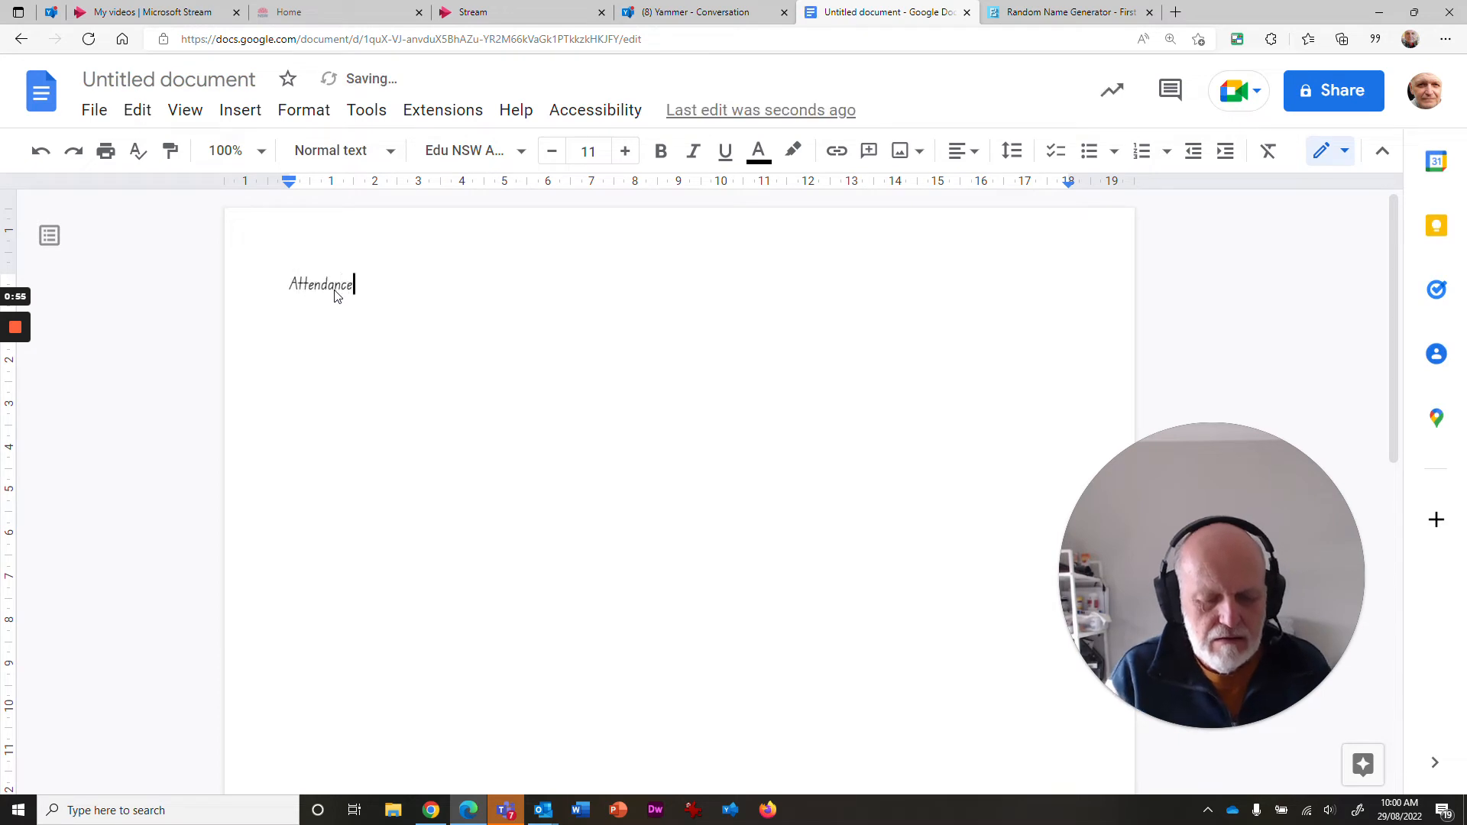
text( at this )
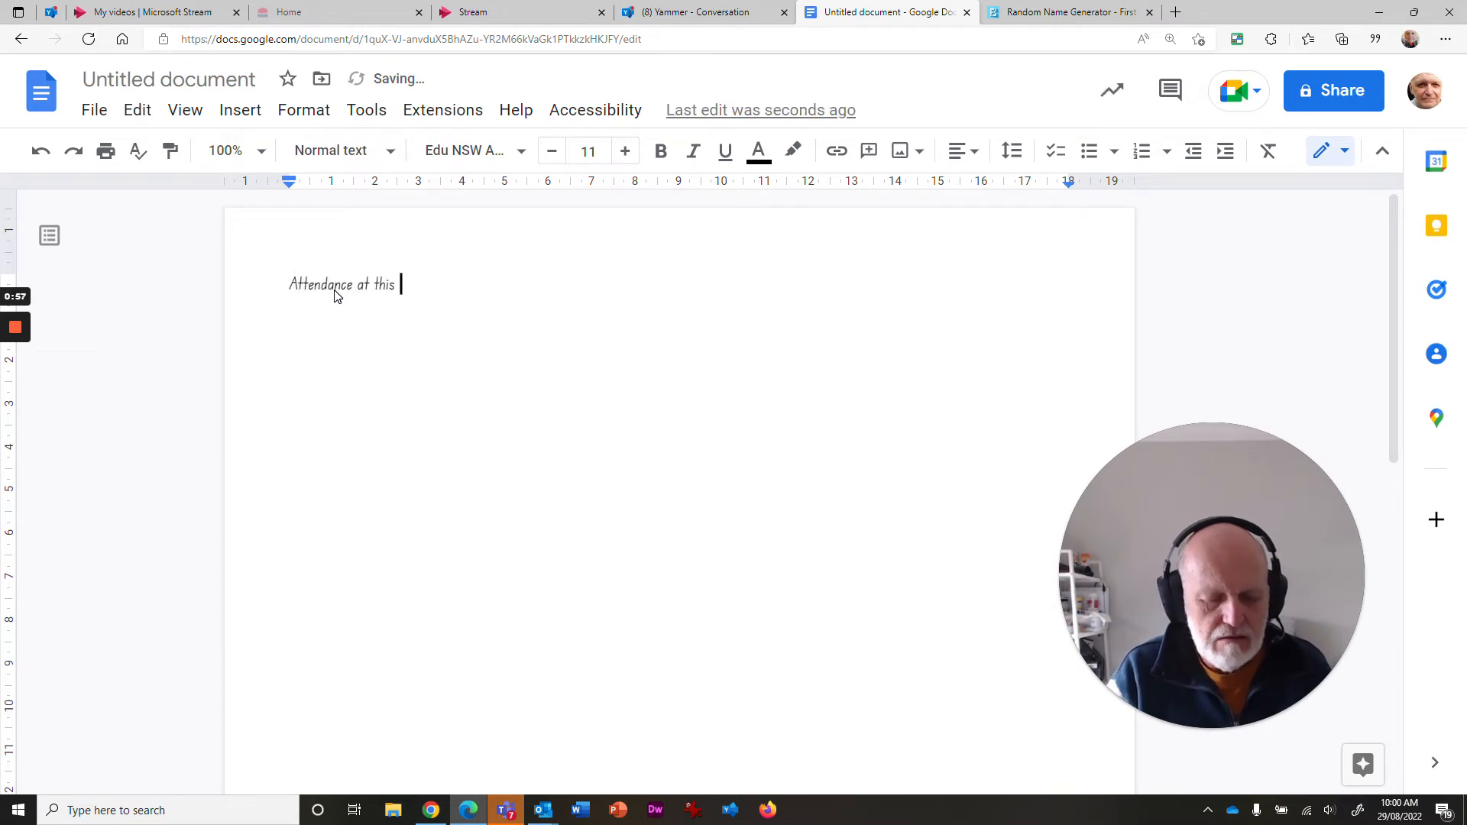
text(PL Course)
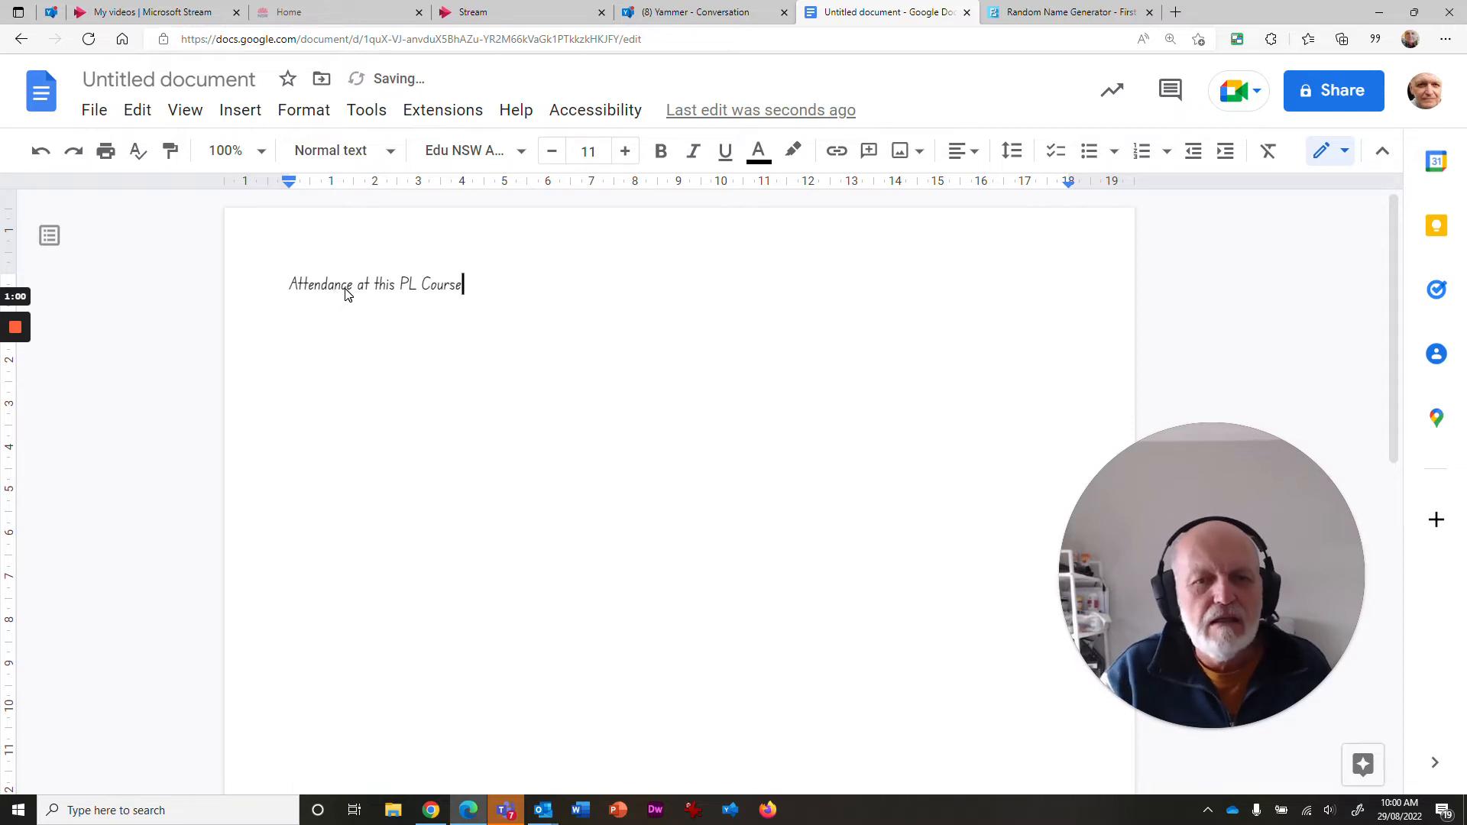
key(Return)
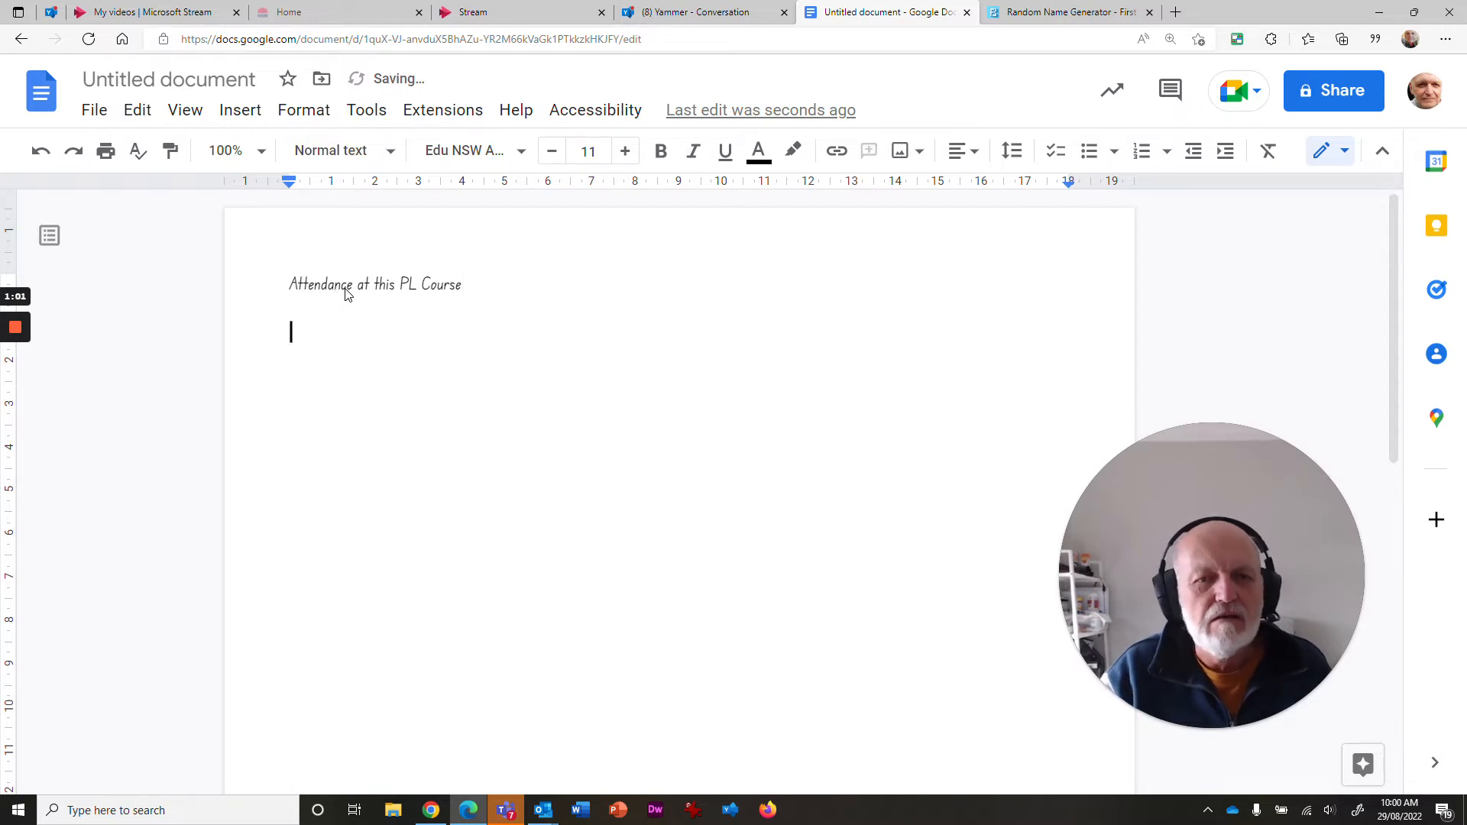
Step: Set the heading's font size to 18 and add blank space beneath it
drag(289, 285, 566, 289)
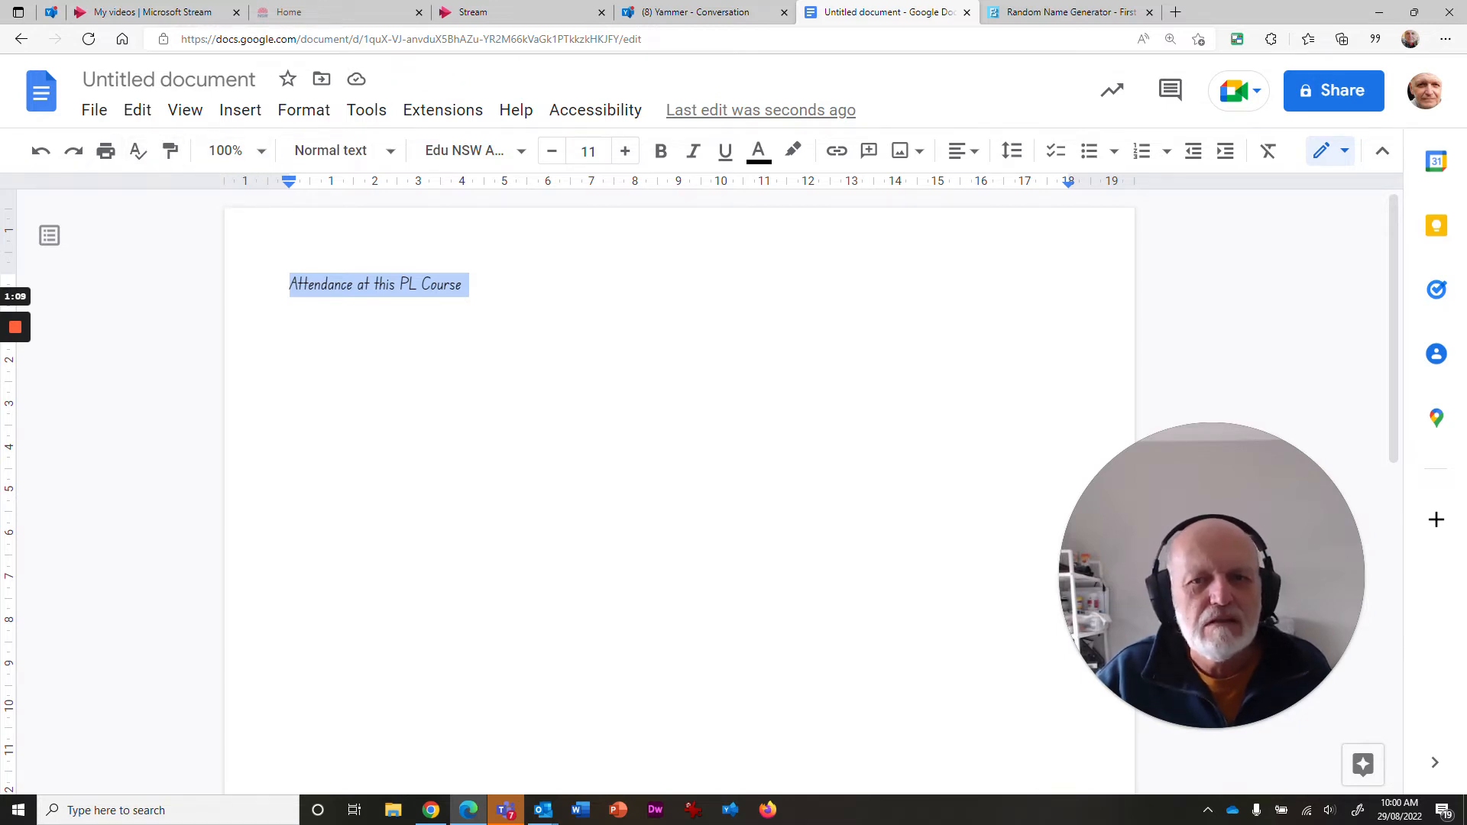
click(624, 152)
click(624, 151)
click(624, 152)
click(625, 152)
click(624, 151)
click(624, 152)
click(624, 151)
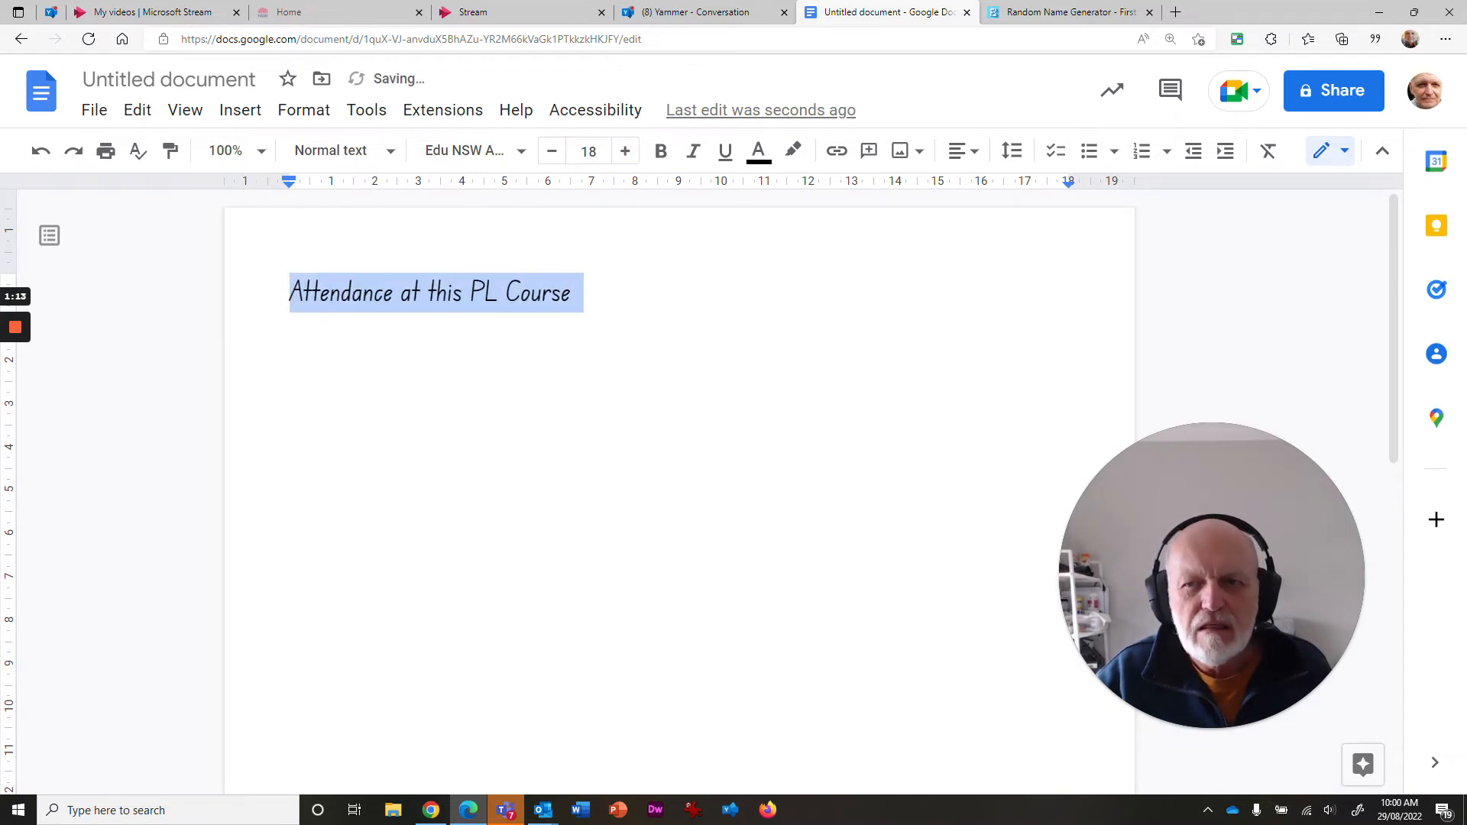
click(608, 290)
key(Return)
key(Return)
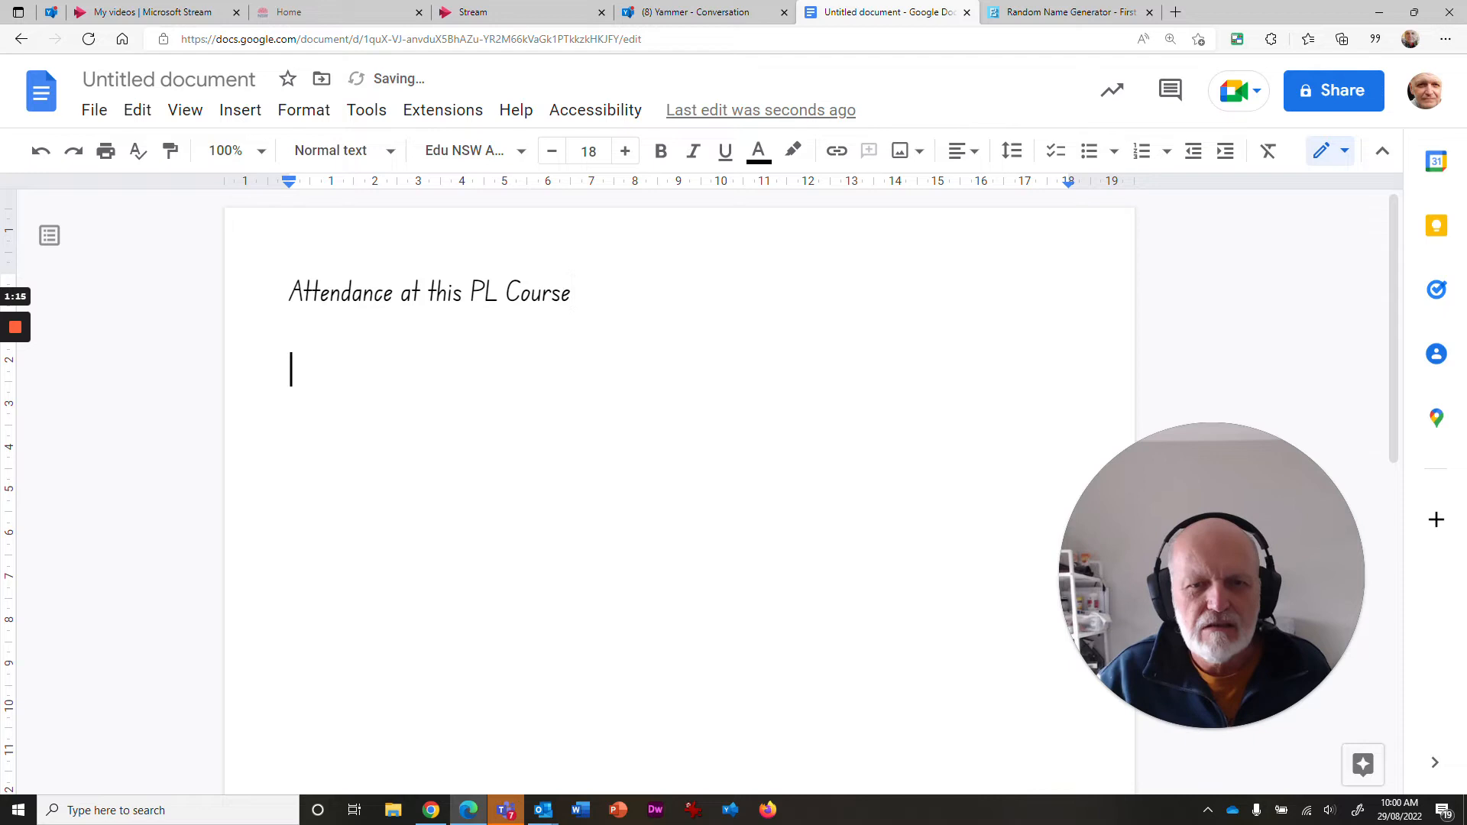
Step: Centre and bold the heading, and place the cursor on the blank line beneath it
drag(573, 293, 210, 294)
click(965, 152)
click(900, 195)
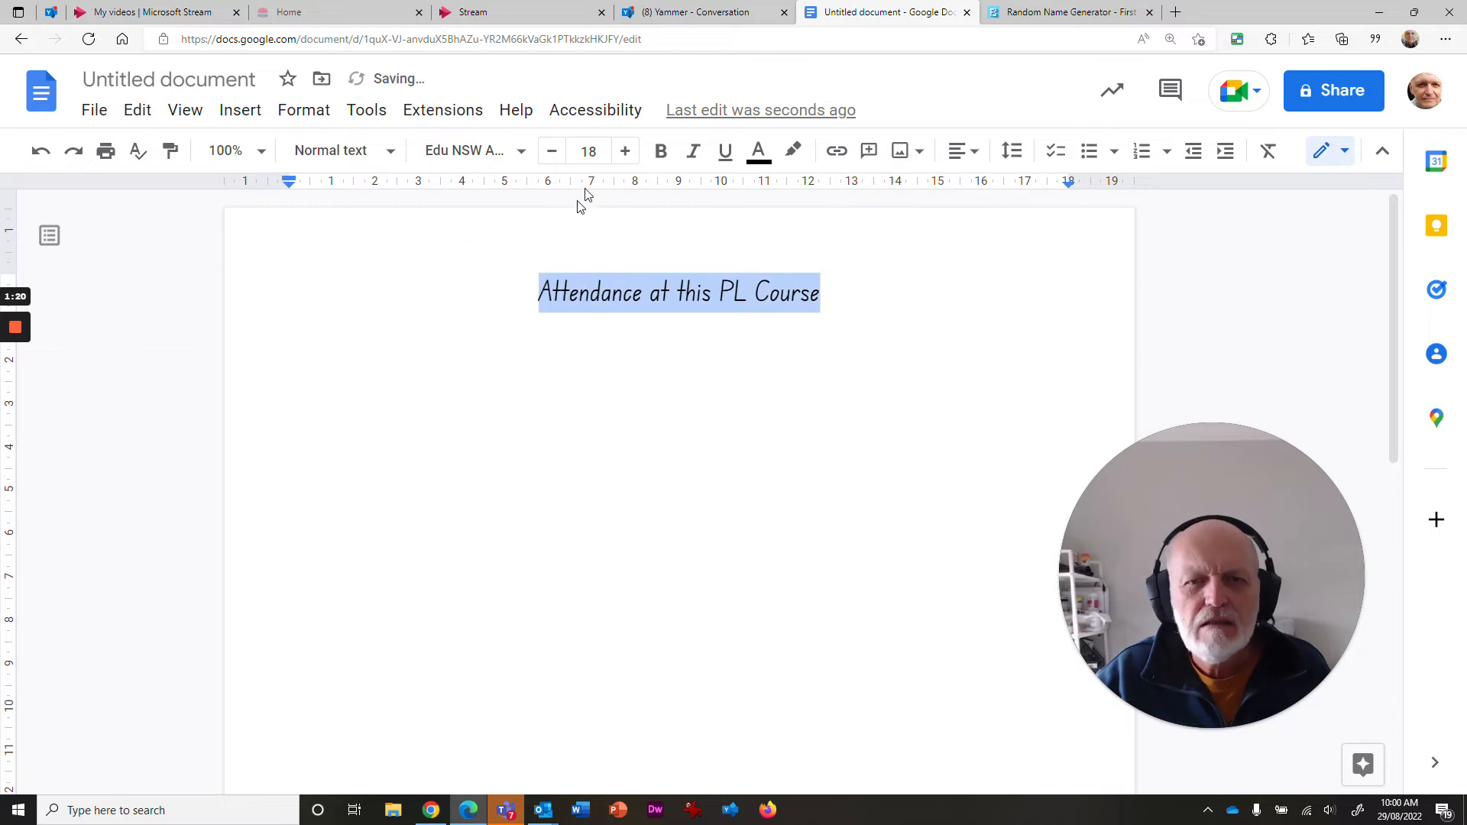
click(662, 153)
click(461, 380)
click(313, 374)
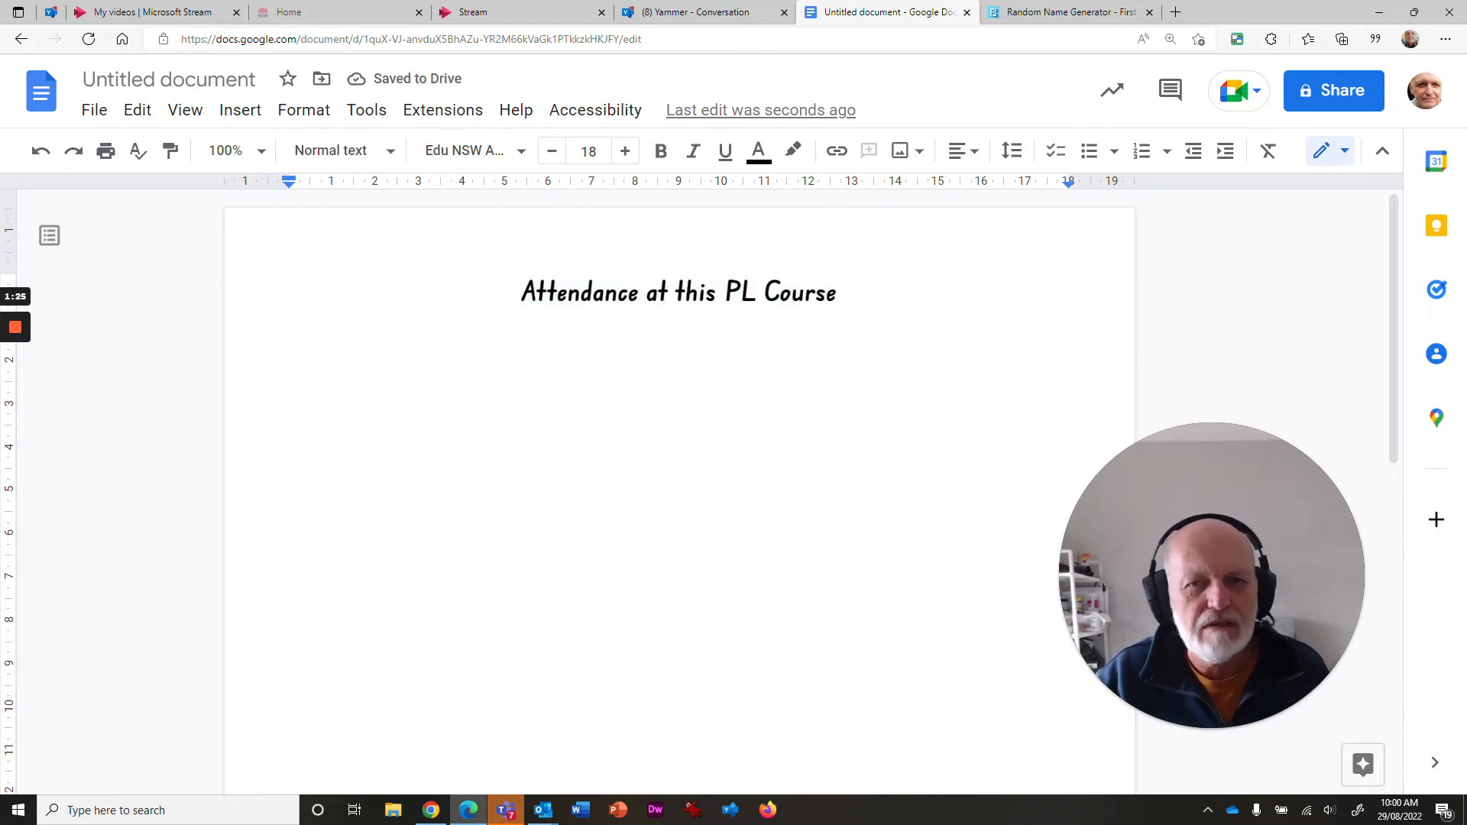
Step: Generate 30 random English names, male and female, in the Fossbytes Random Name Generator
click(1089, 23)
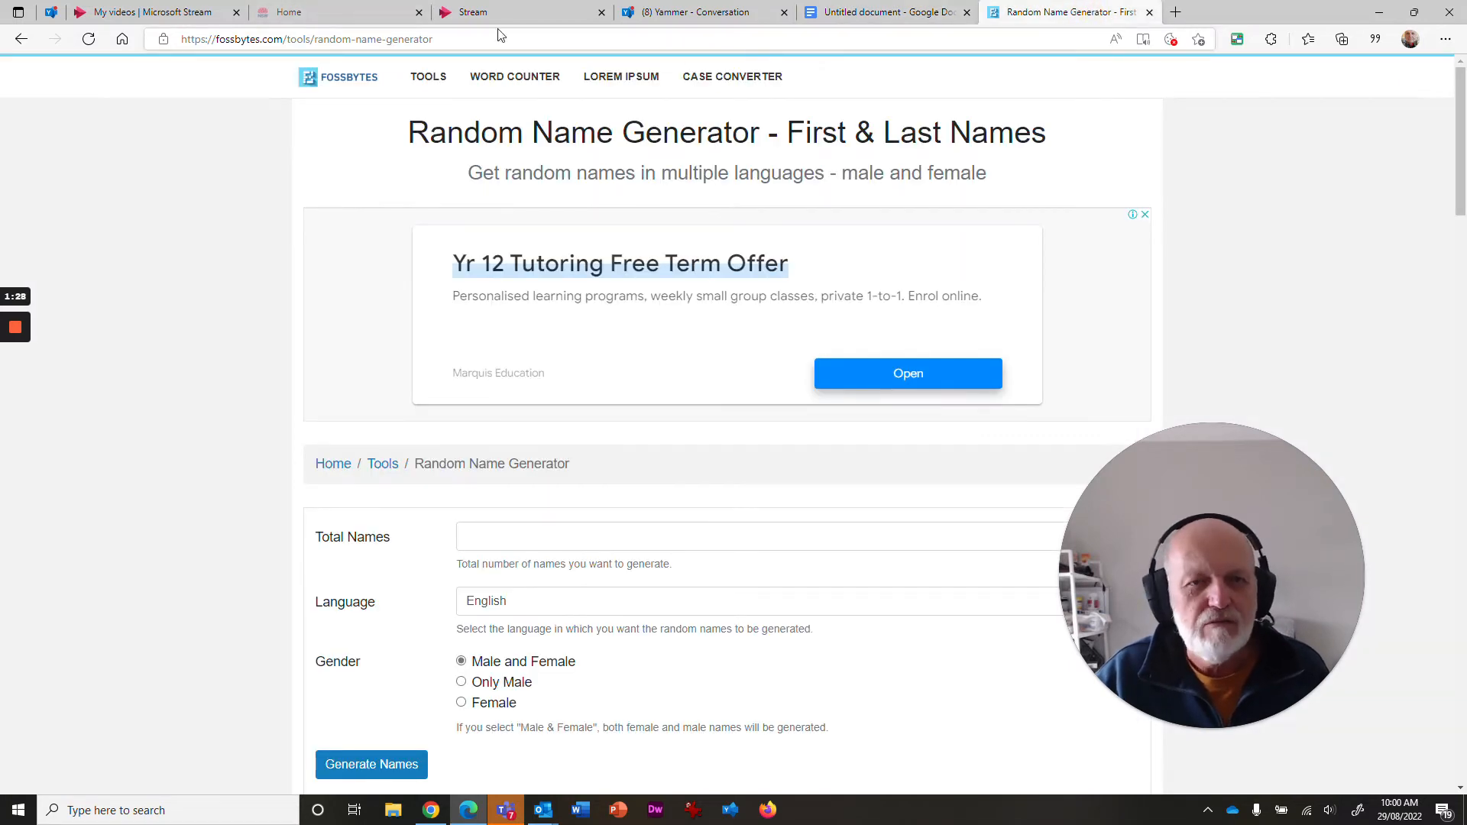
scroll(468, 424, down, 3)
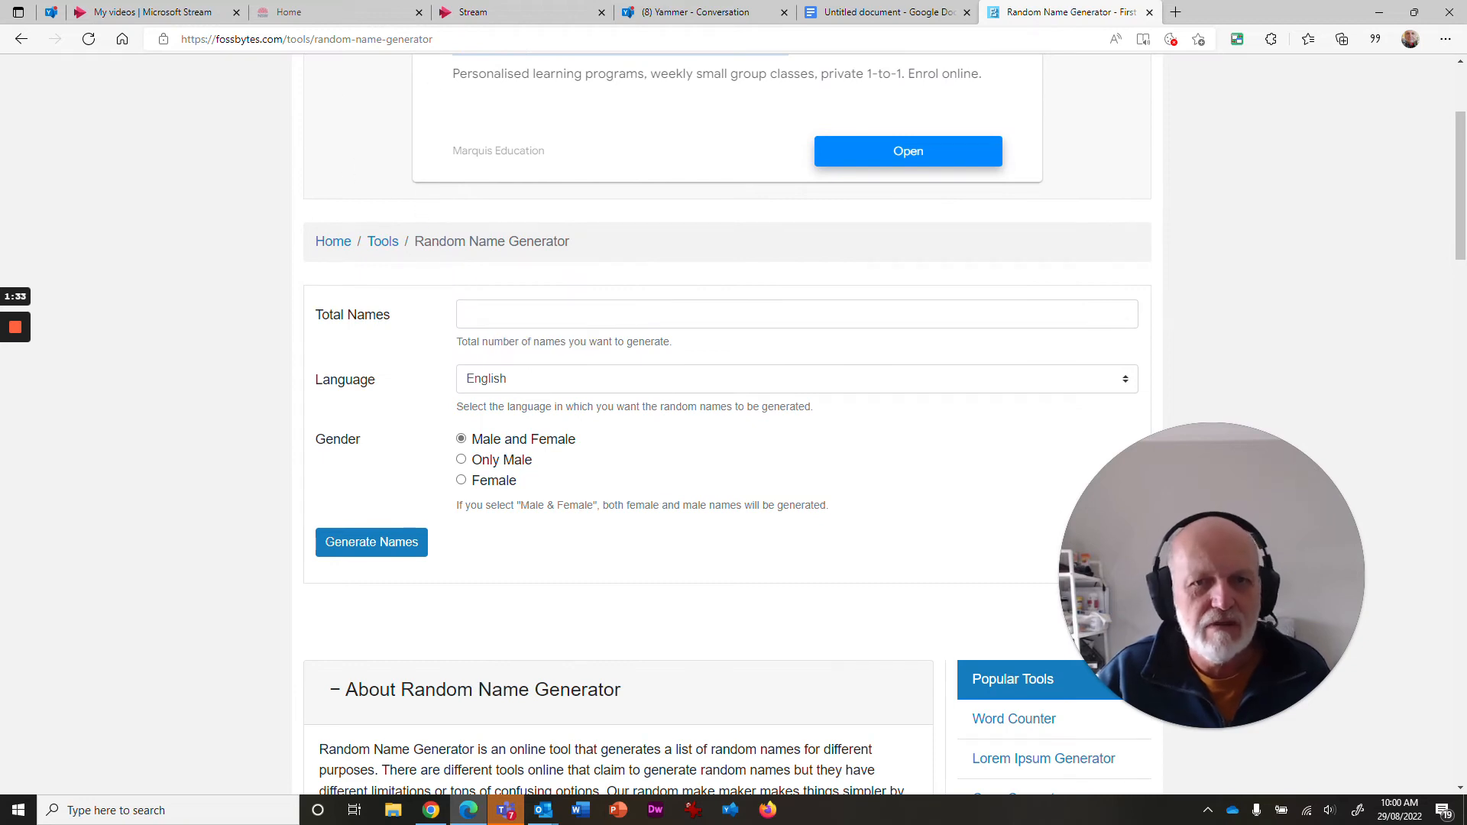
click(484, 311)
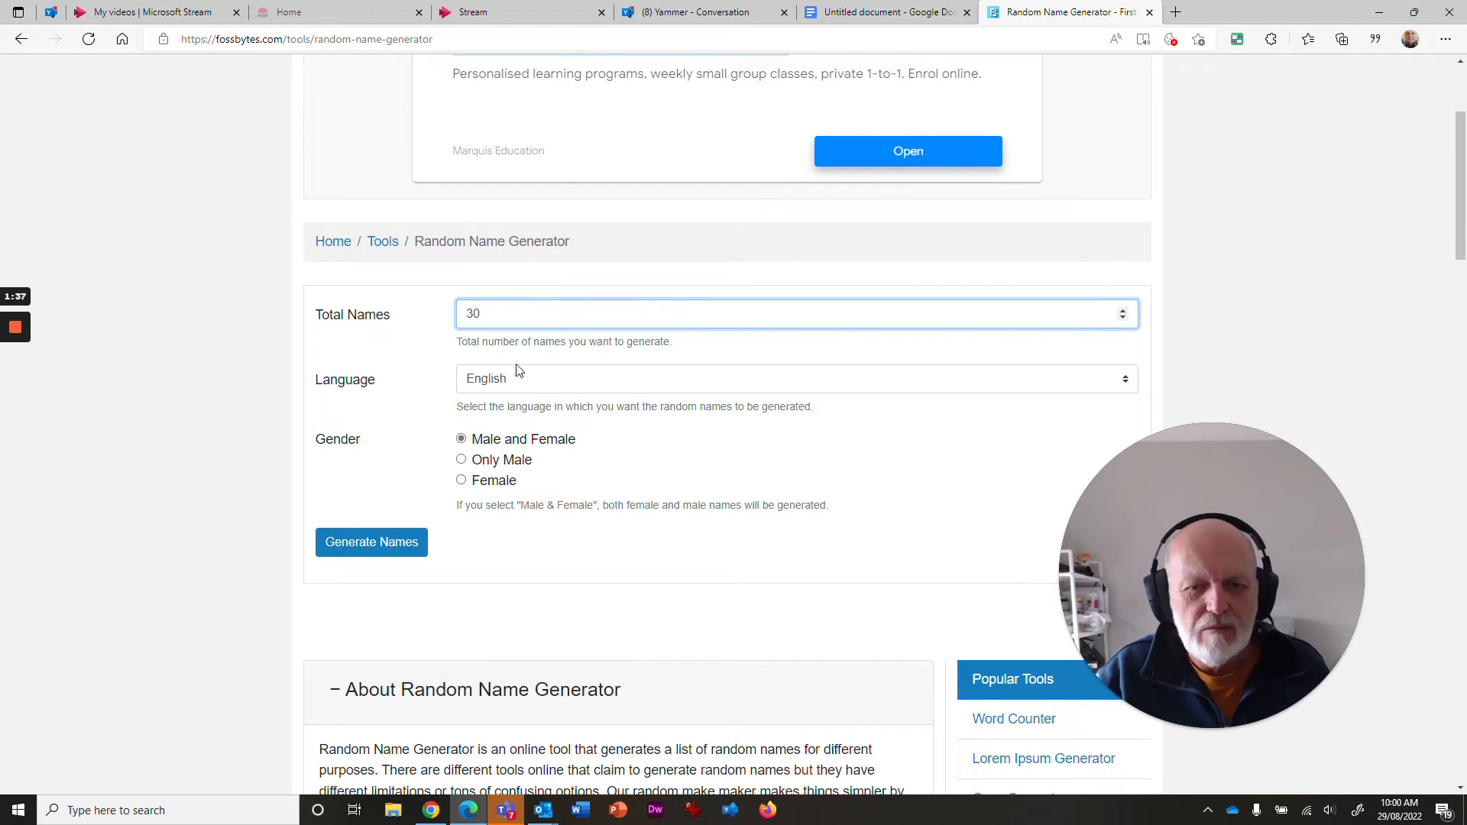
click(537, 378)
click(649, 582)
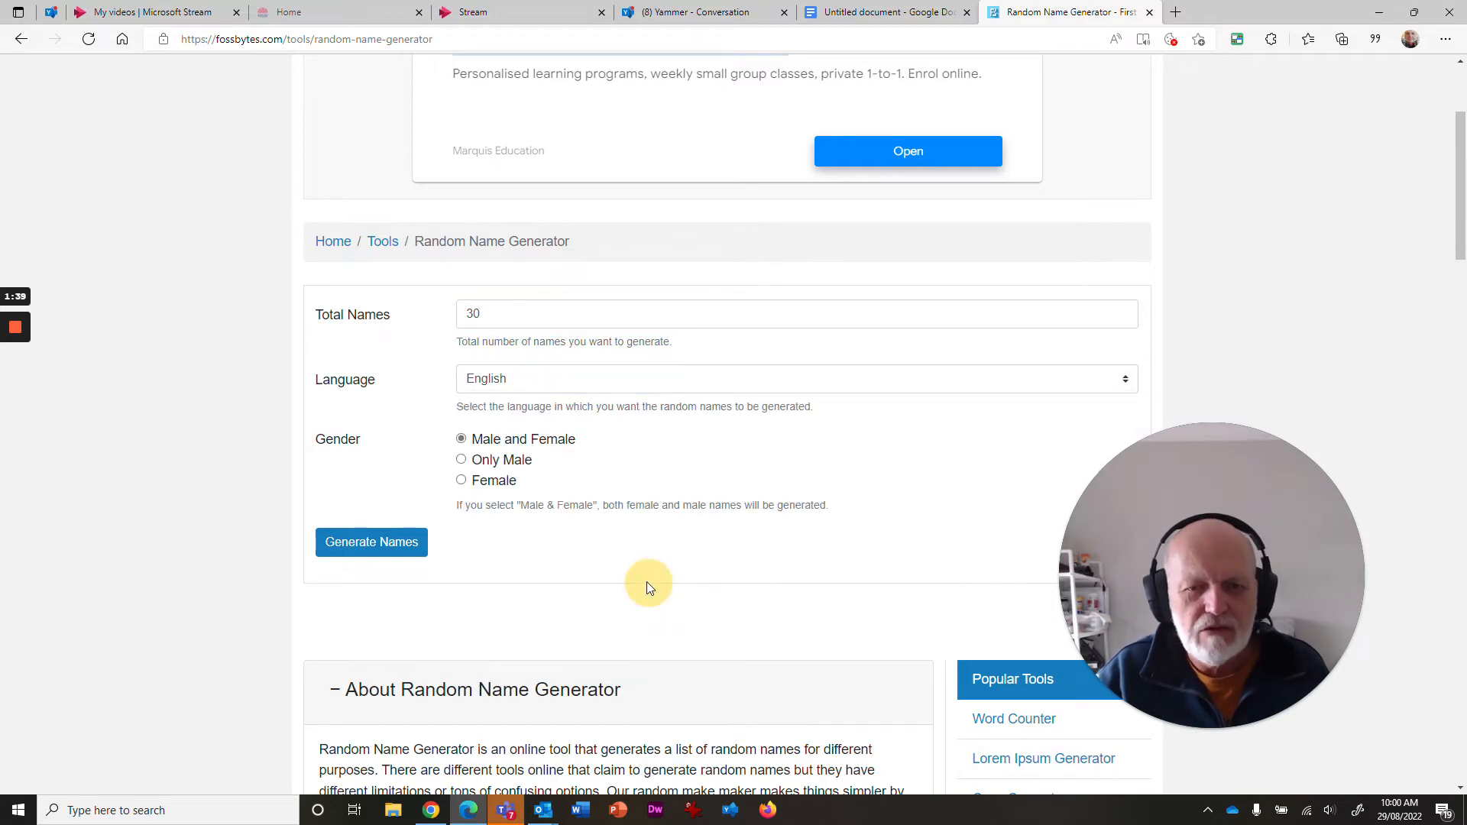
scroll(491, 580, down, 1)
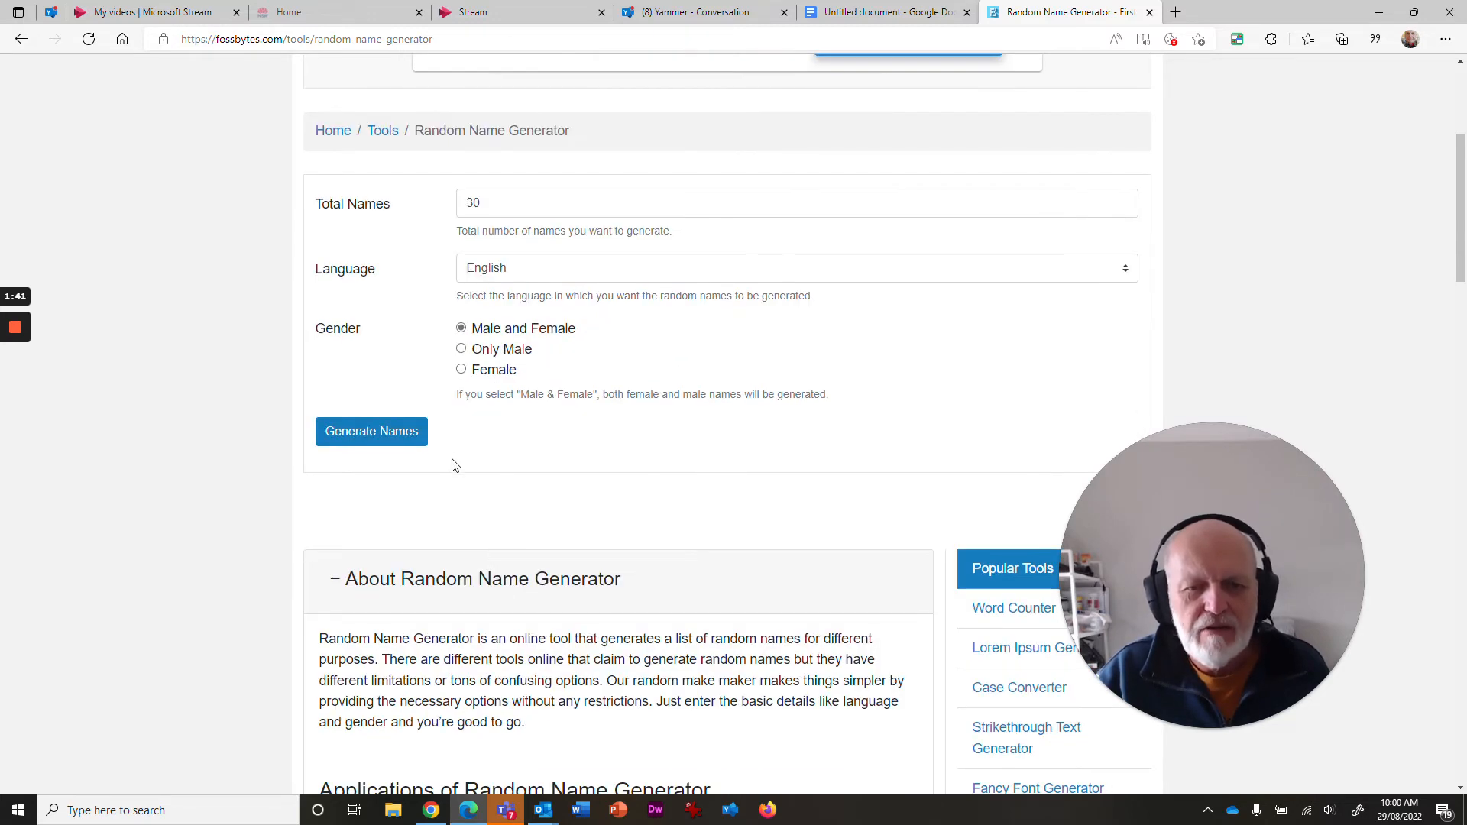
click(390, 433)
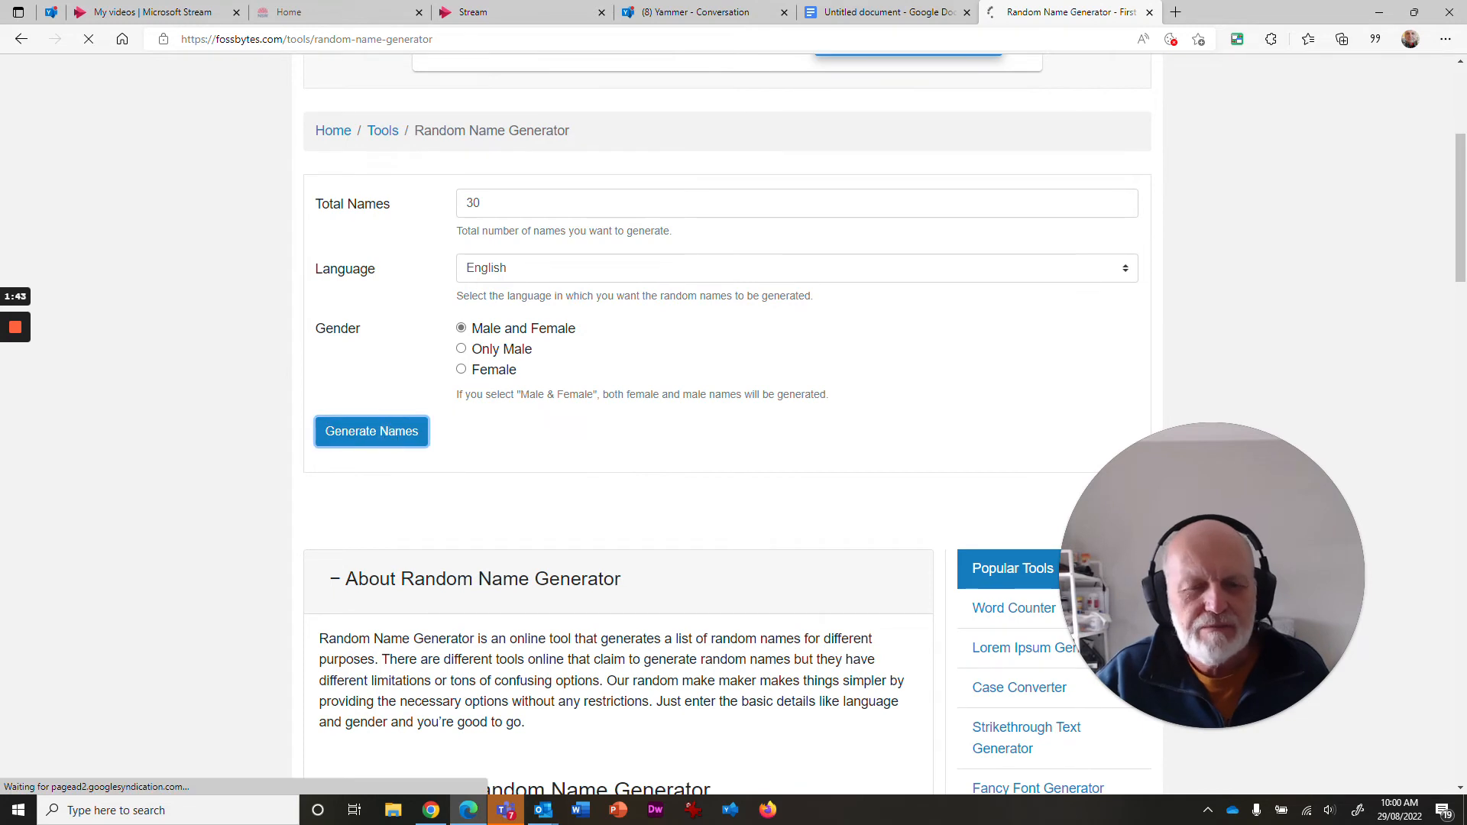
scroll(535, 426, down, 3)
scroll(481, 359, down, 3)
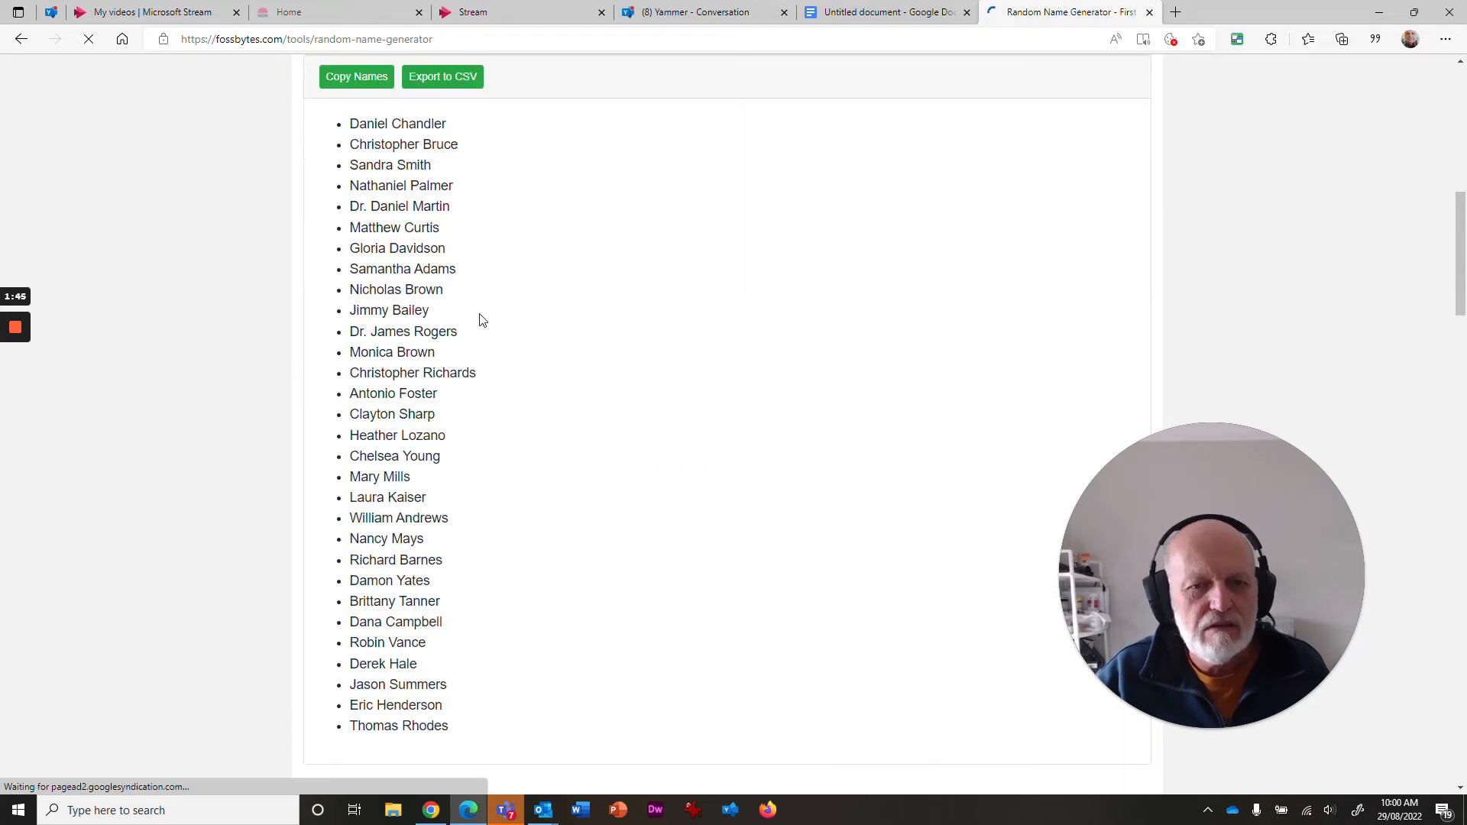
Step: Copy all the generated names and paste them beneath the heading in the attendance document
drag(457, 479, 351, 504)
key(ctrl+c)
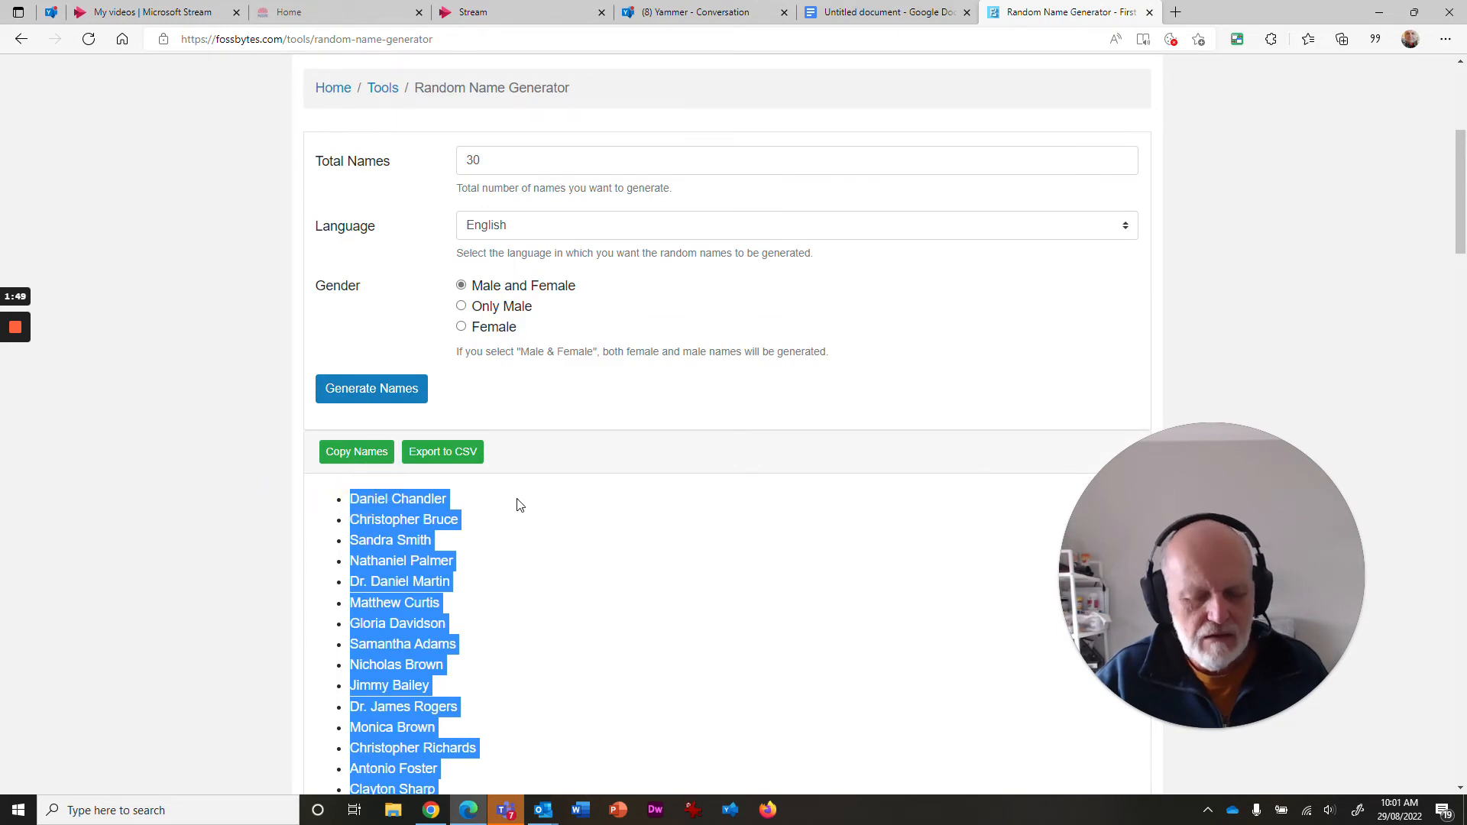
click(883, 13)
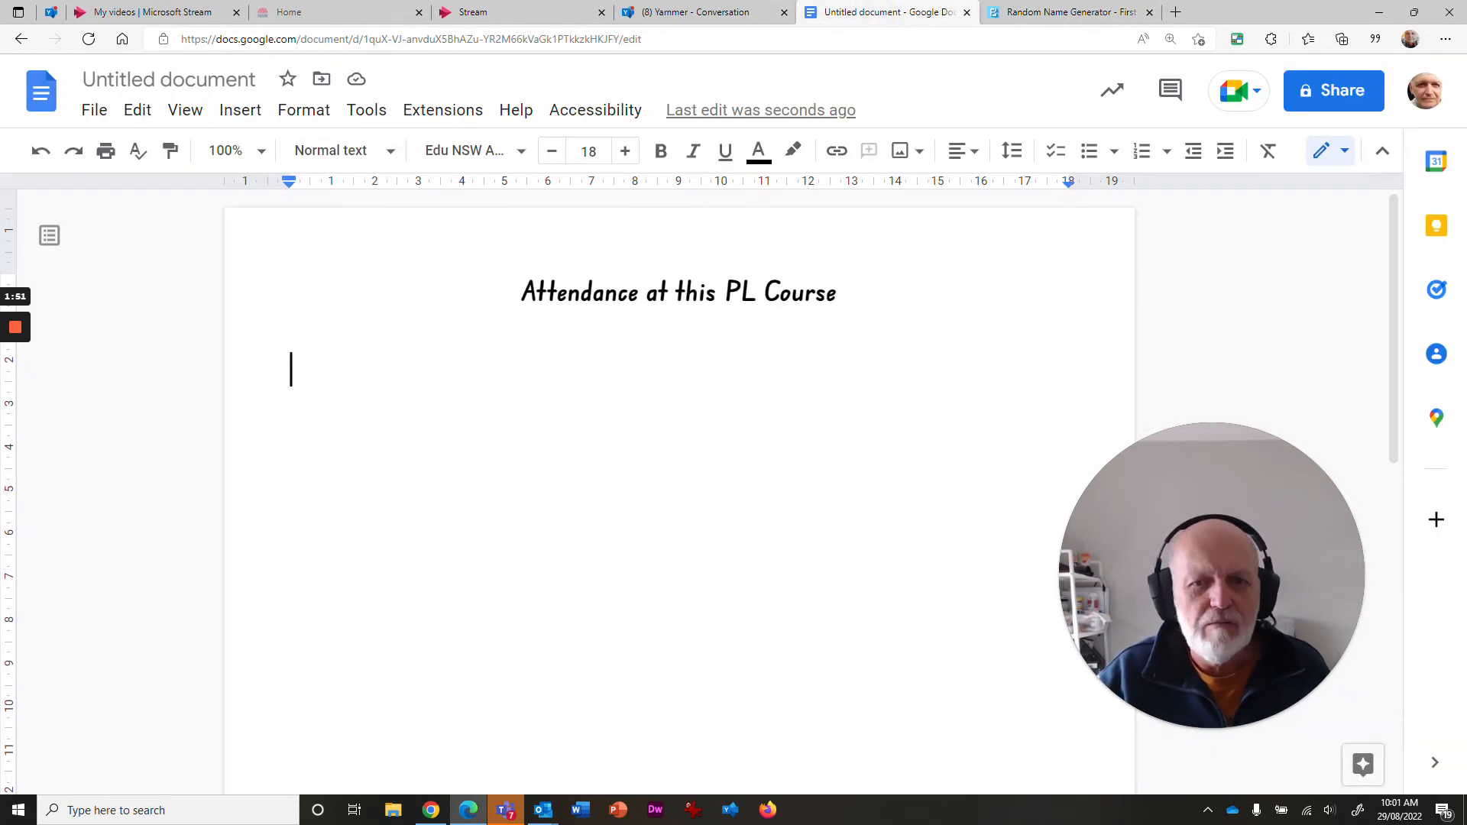
key(ctrl+v)
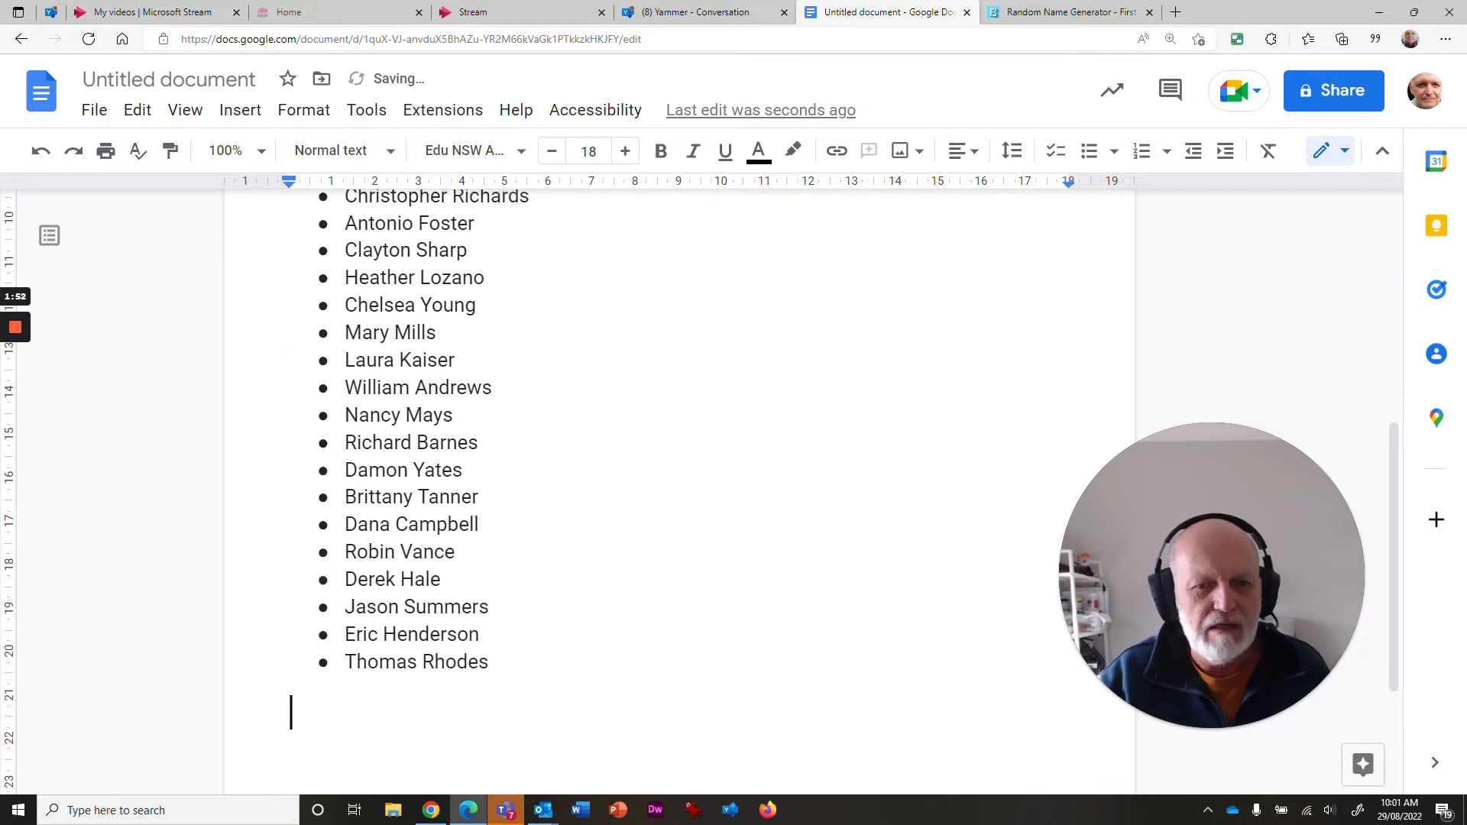
scroll(680, 489, up, 7)
scroll(680, 489, down, 7)
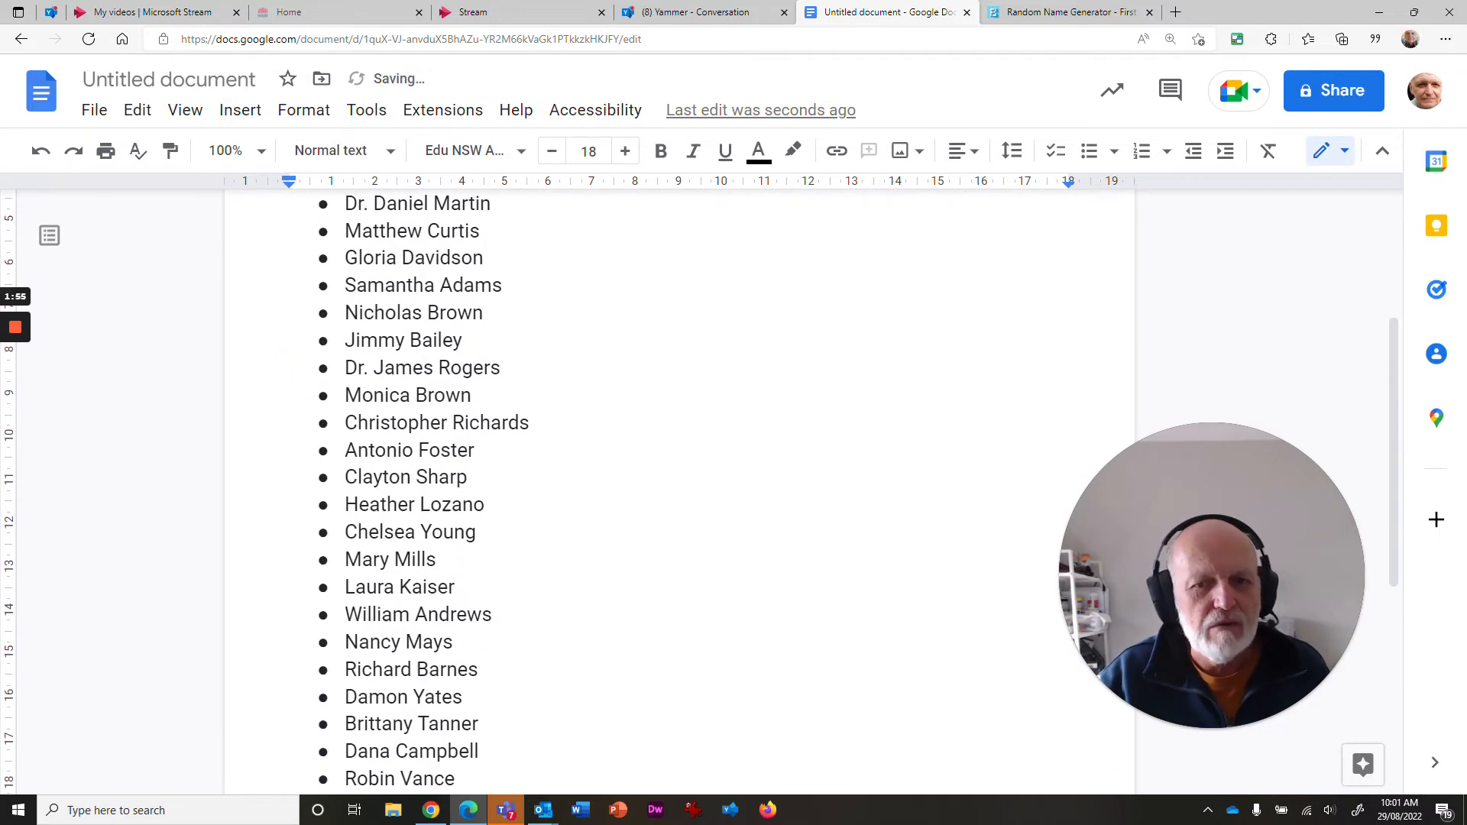
Step: Set the font size of the whole pasted name list to 17
drag(292, 665, 347, 350)
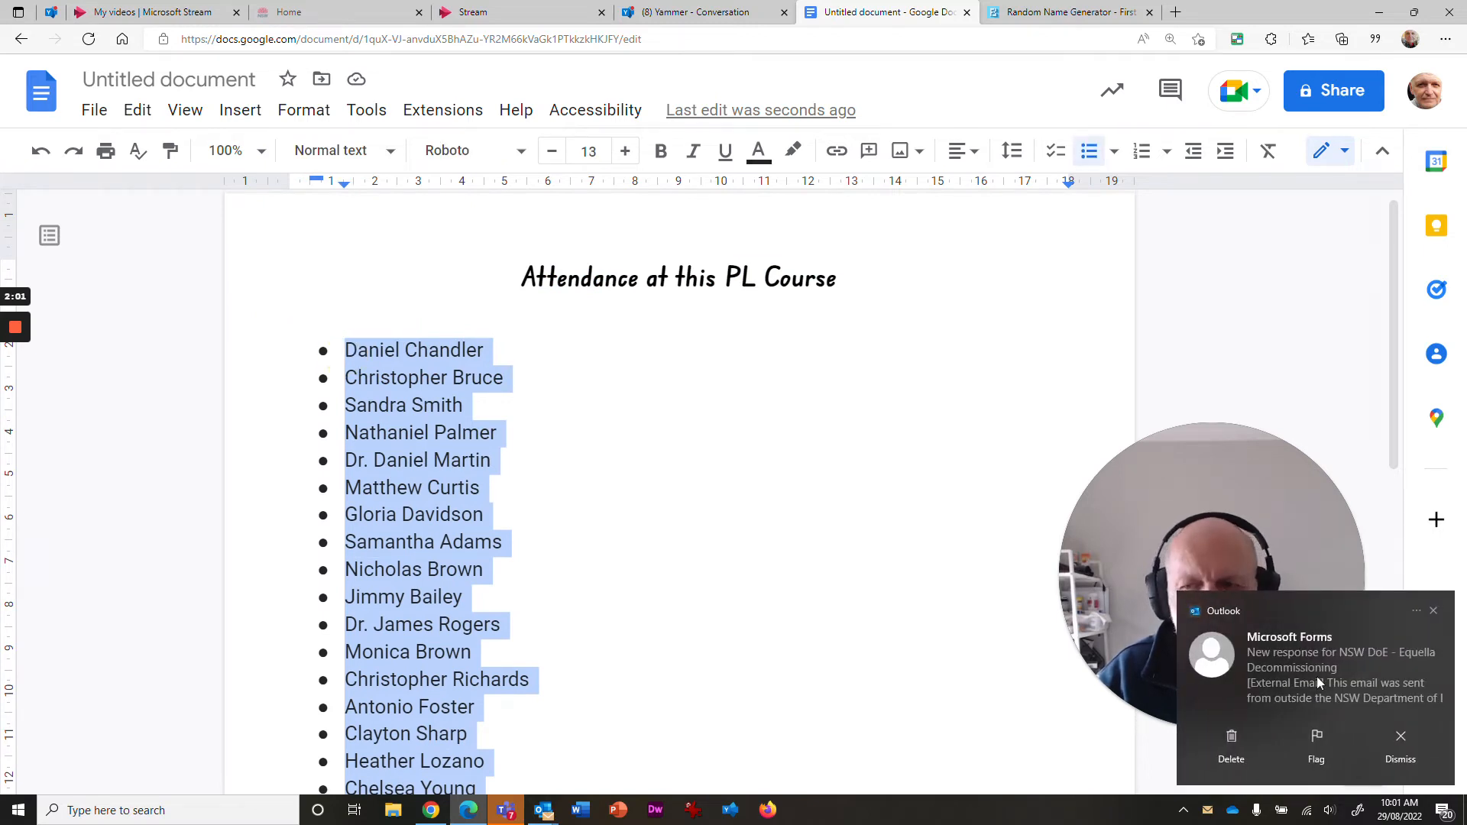
click(1434, 610)
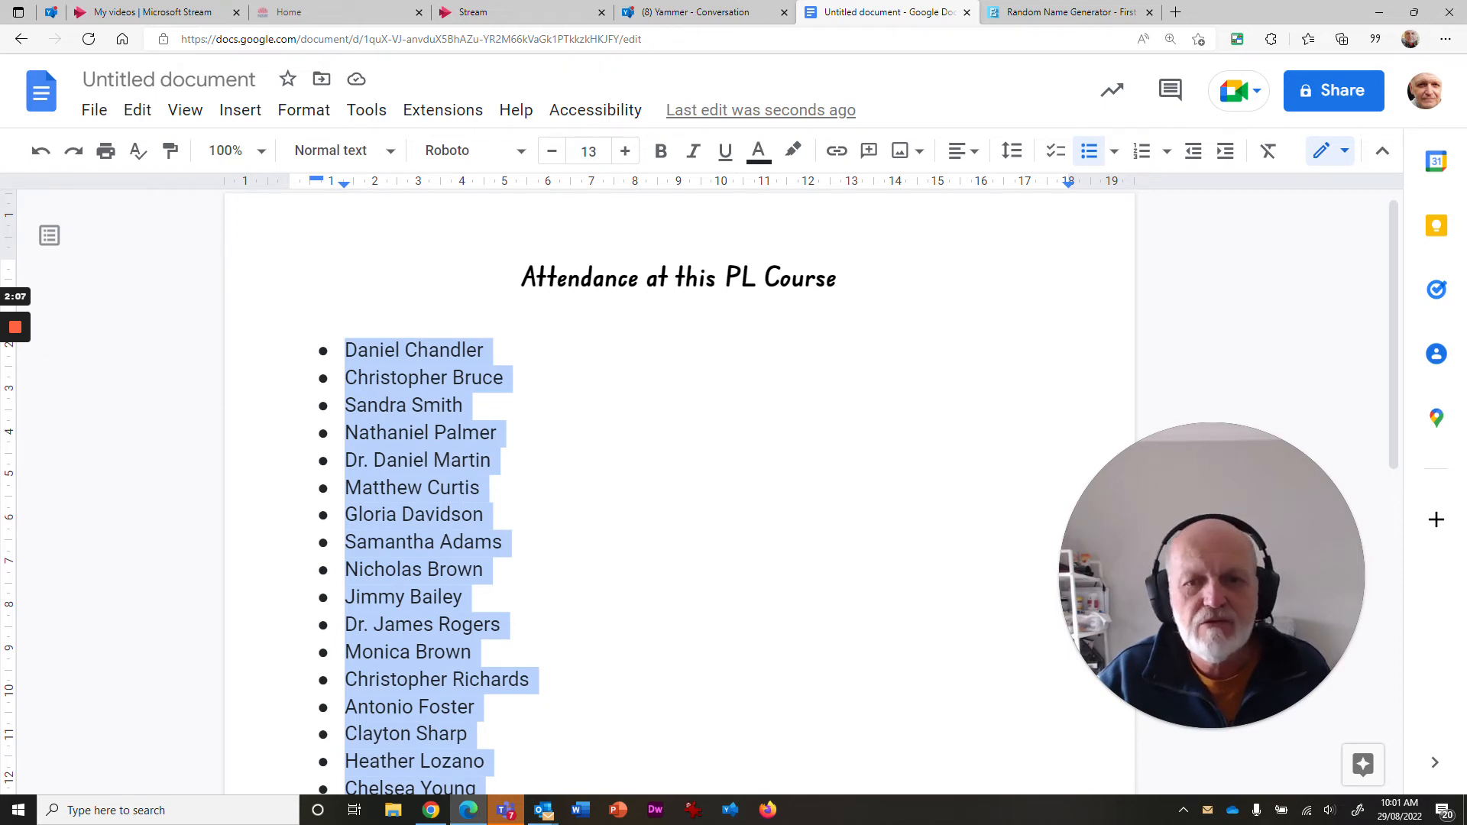
click(624, 151)
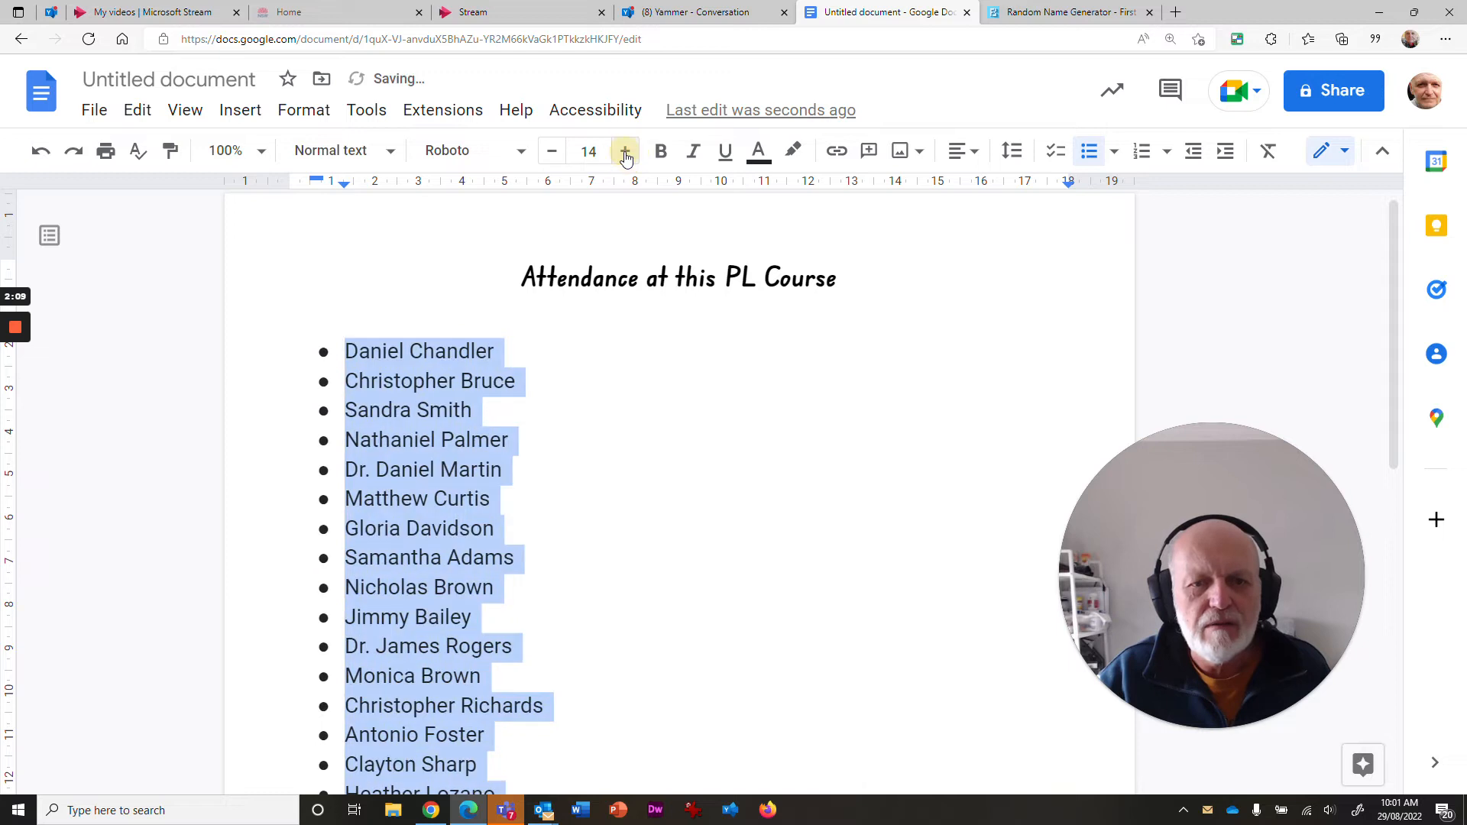
click(624, 151)
click(625, 152)
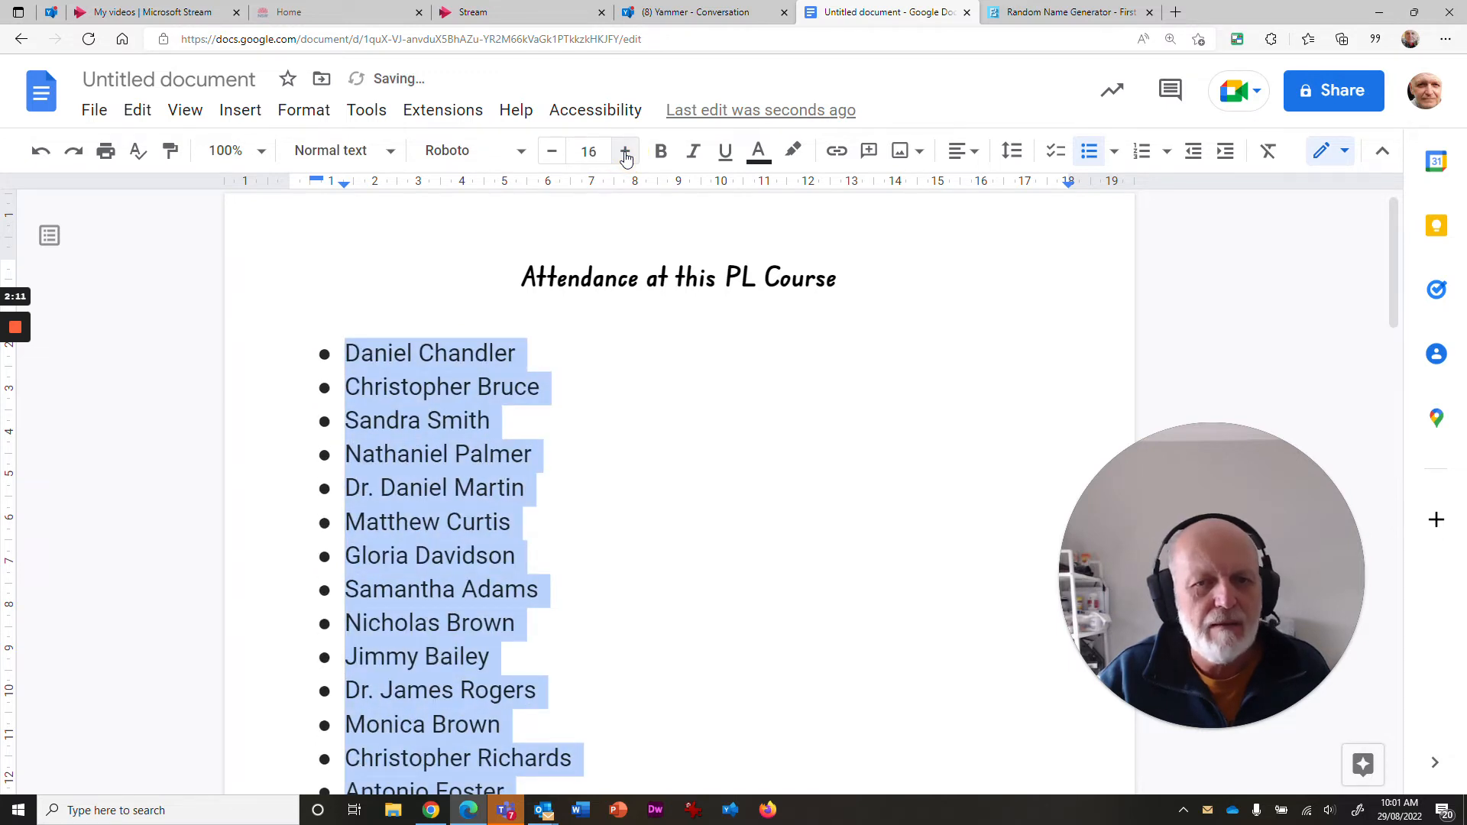
click(624, 151)
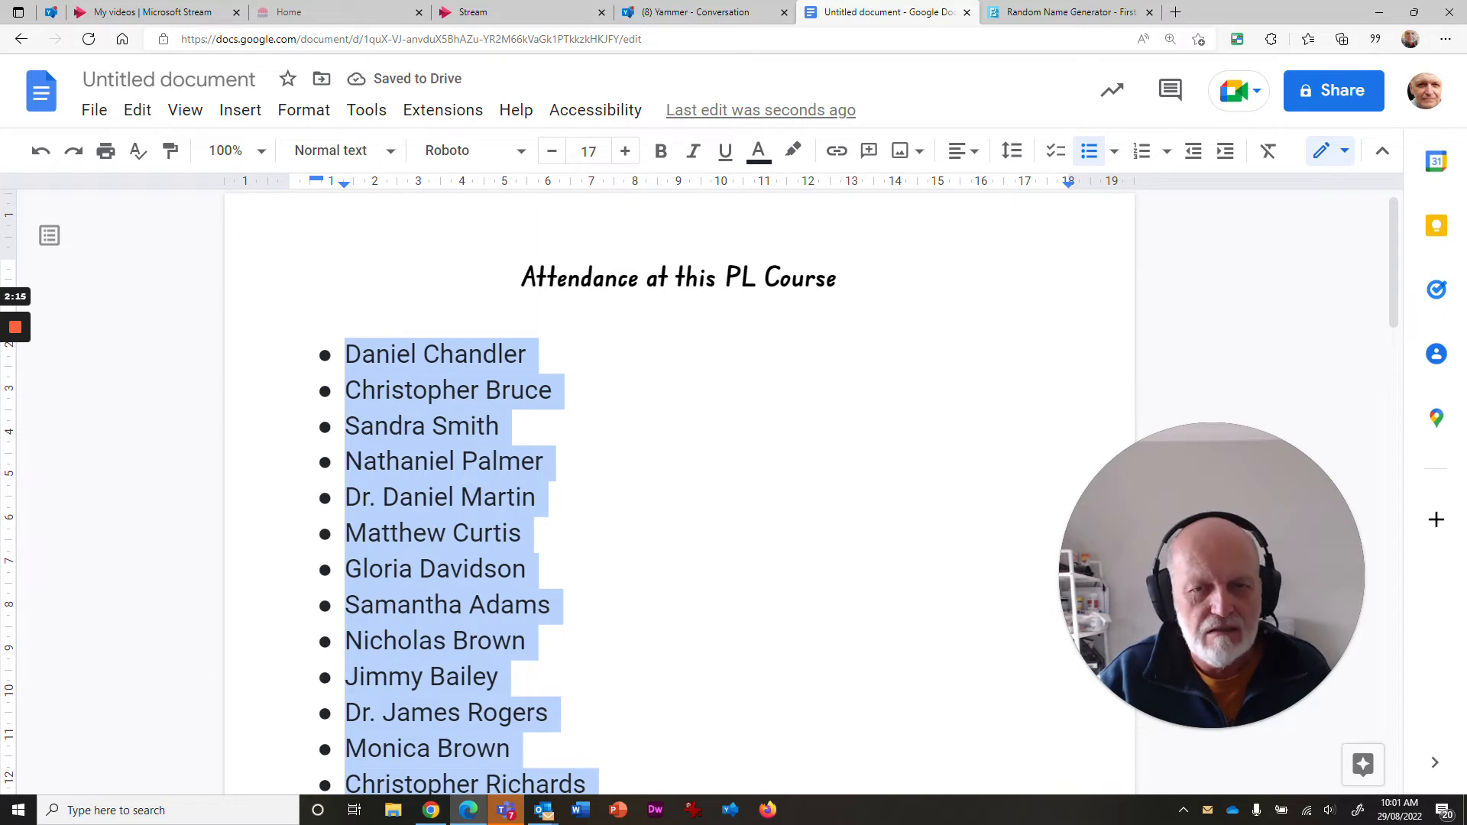
scroll(680, 489, down, 4)
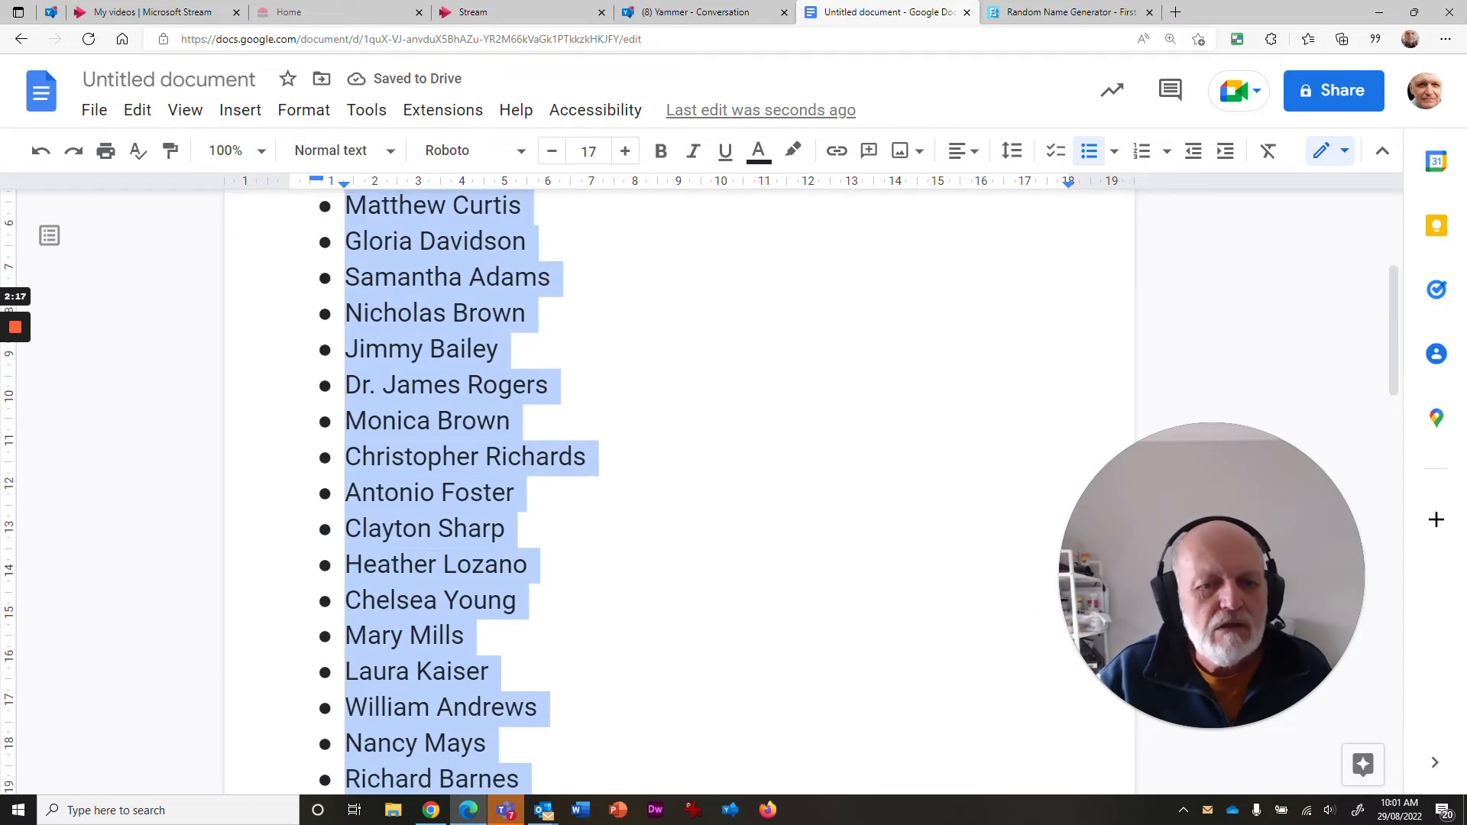
scroll(680, 489, down, 5)
scroll(680, 489, up, 10)
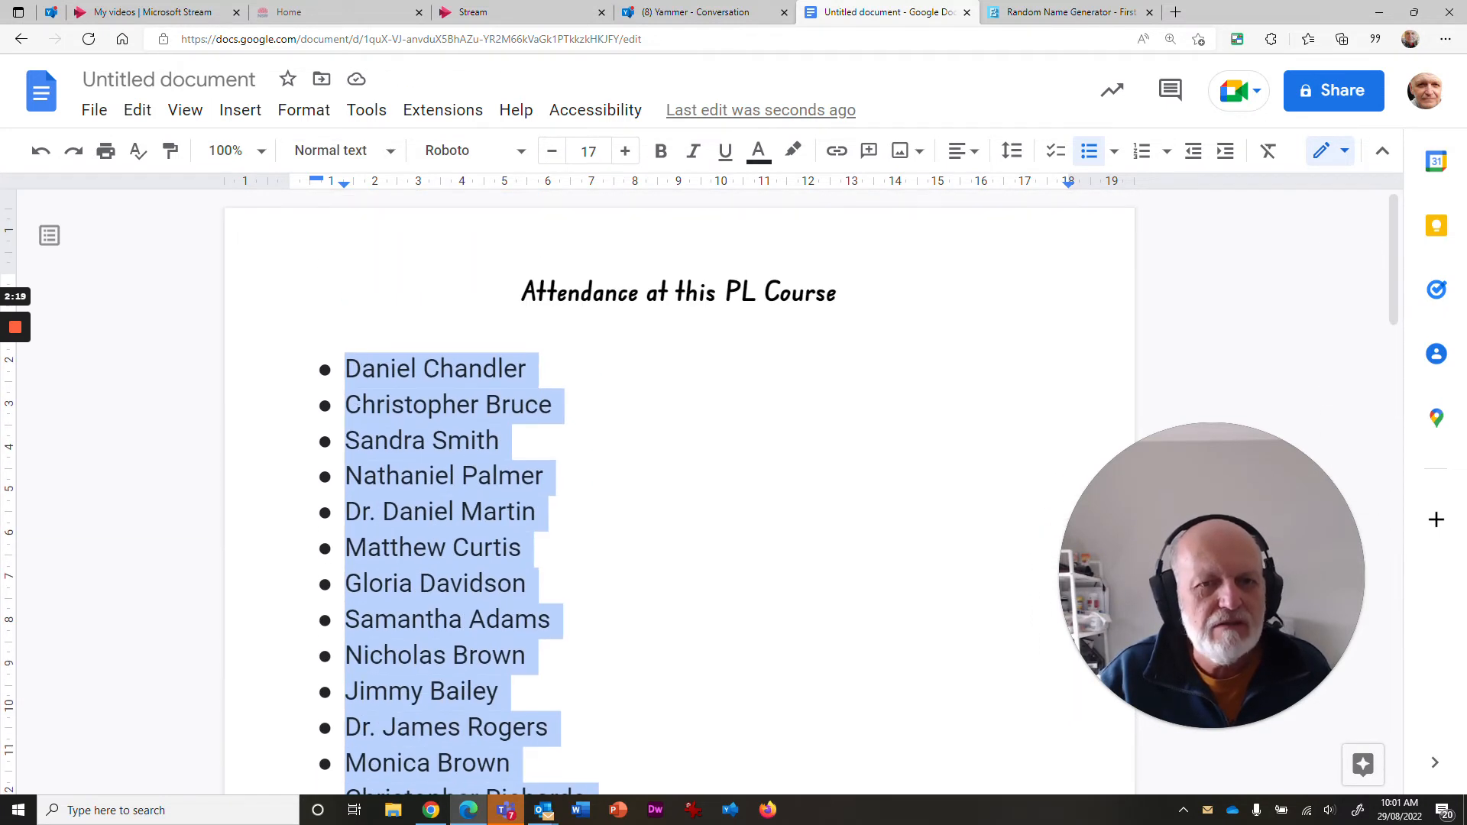
Step: Convert the bulleted name list into a checklist and look over the resulting list
click(319, 115)
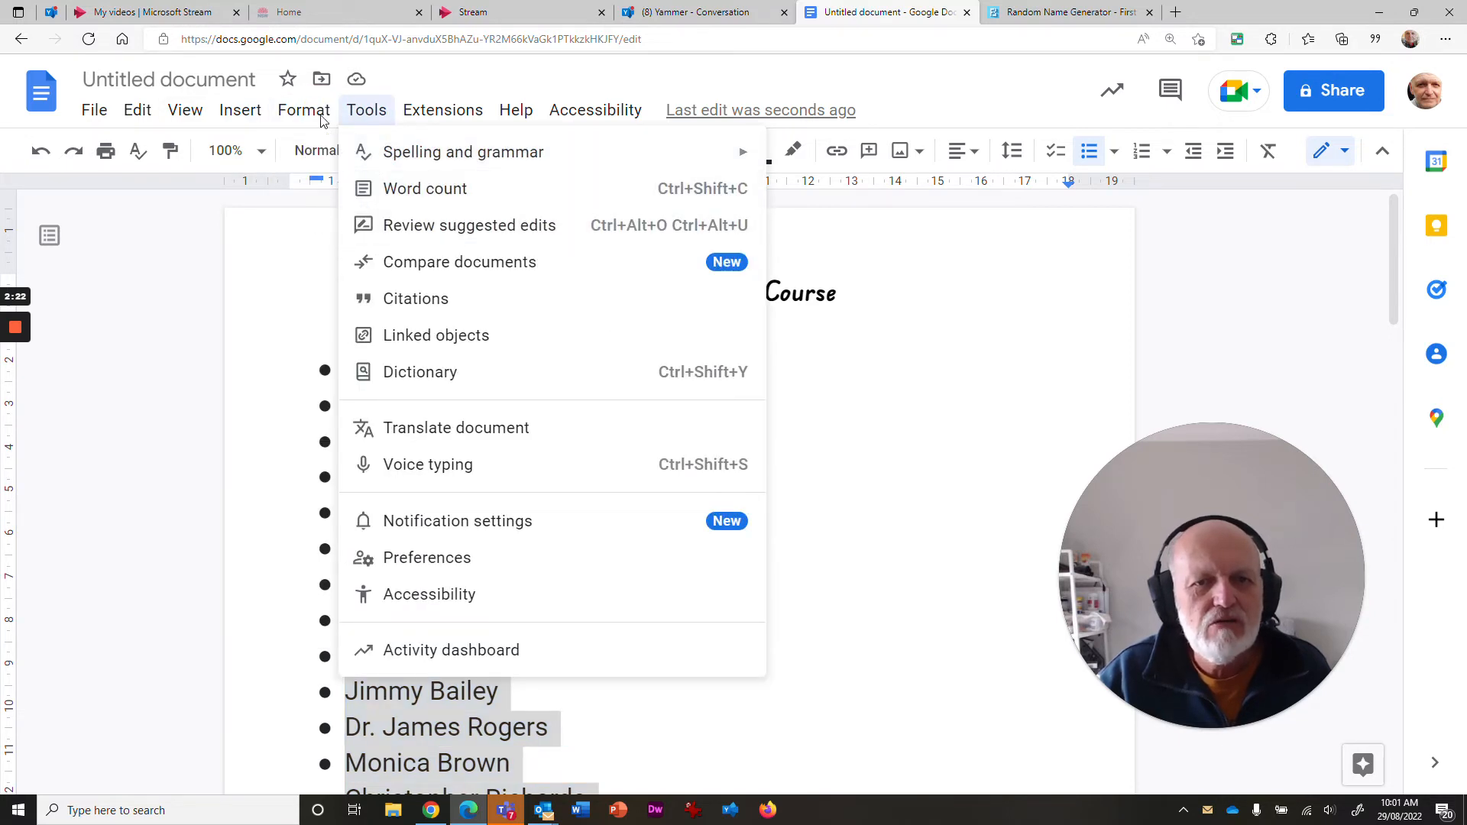
mouse_move(351, 337)
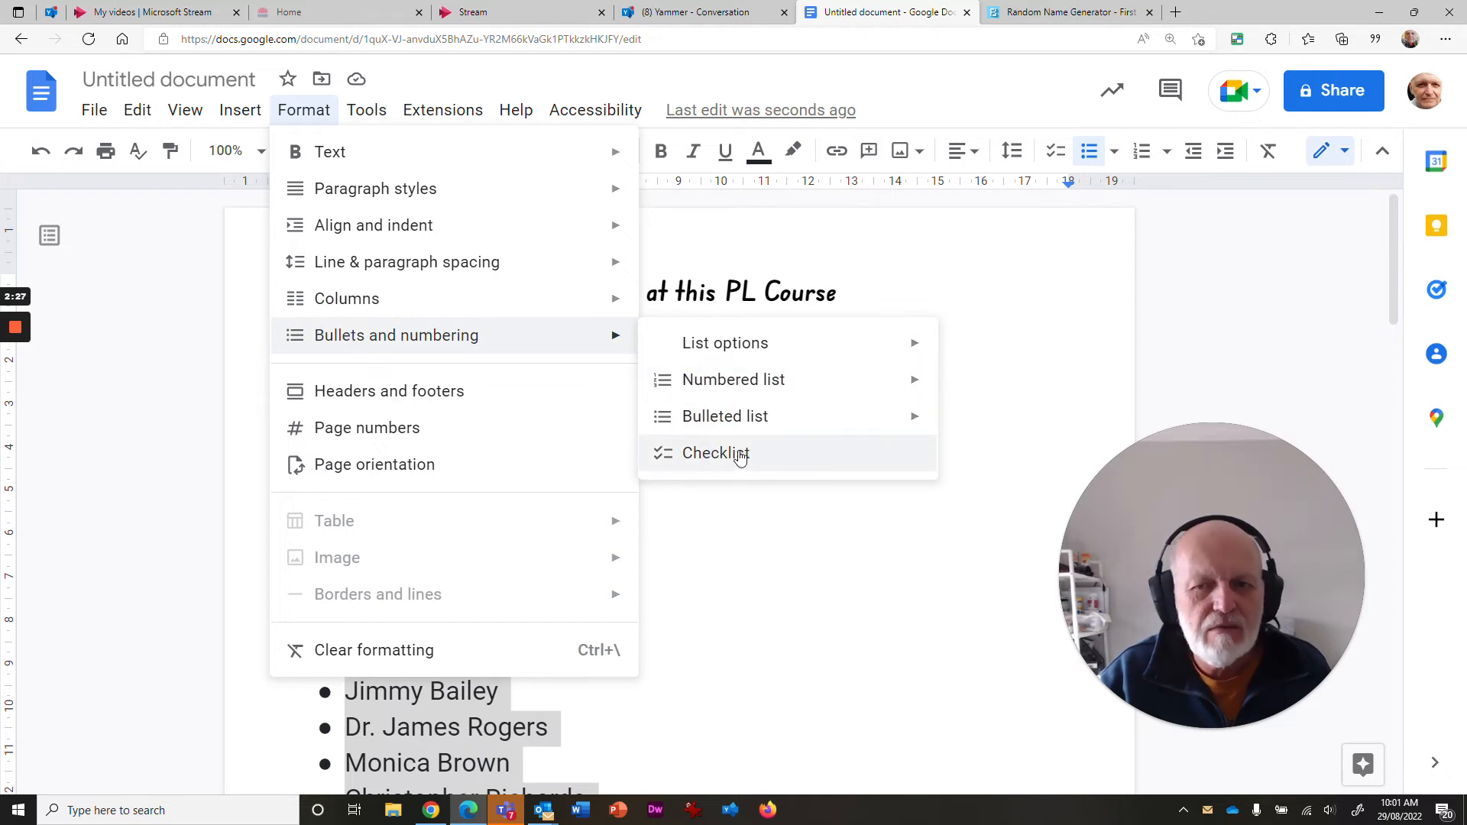
click(716, 454)
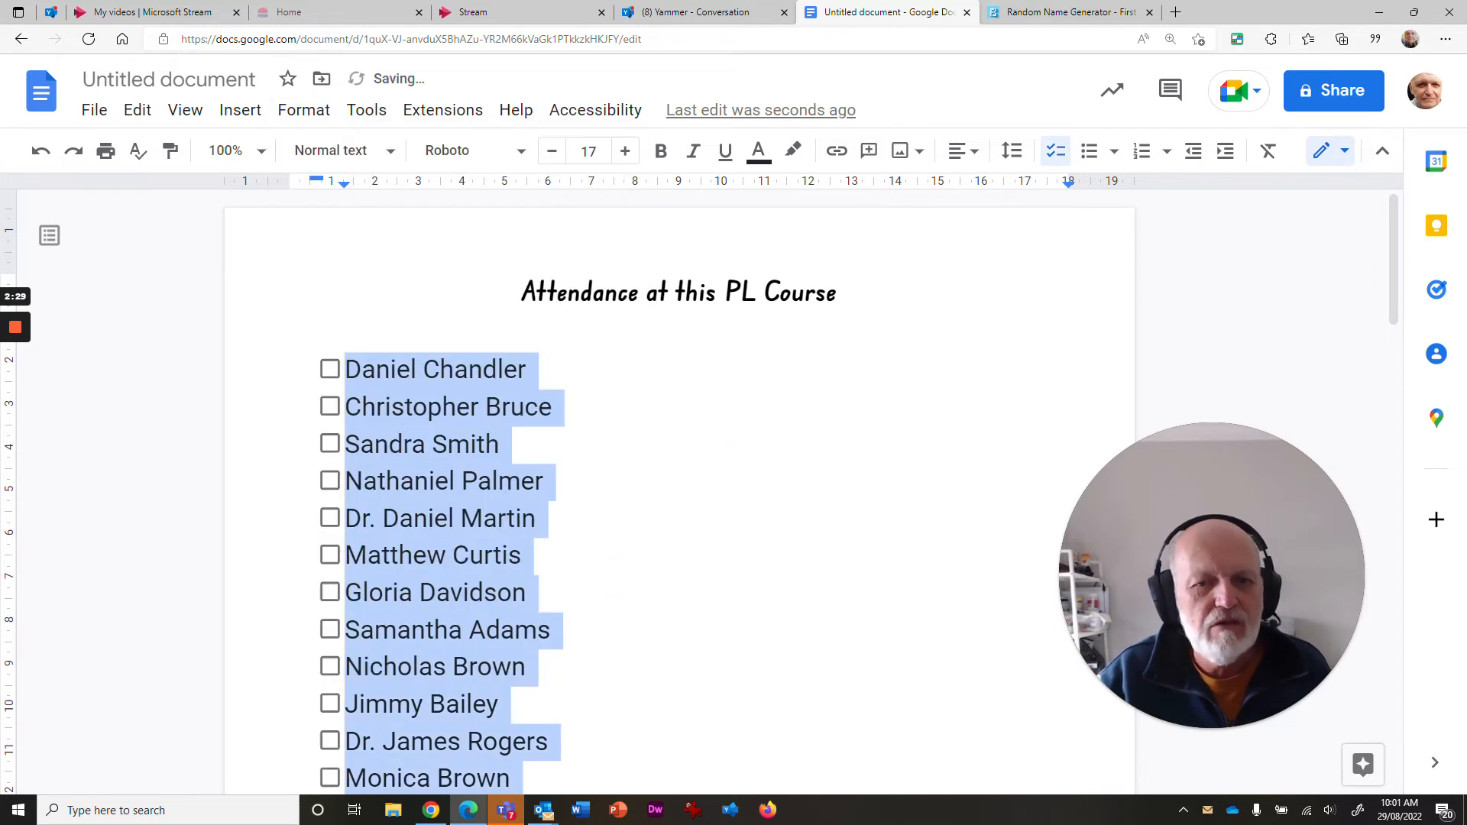
click(501, 444)
scroll(501, 444, down, 10)
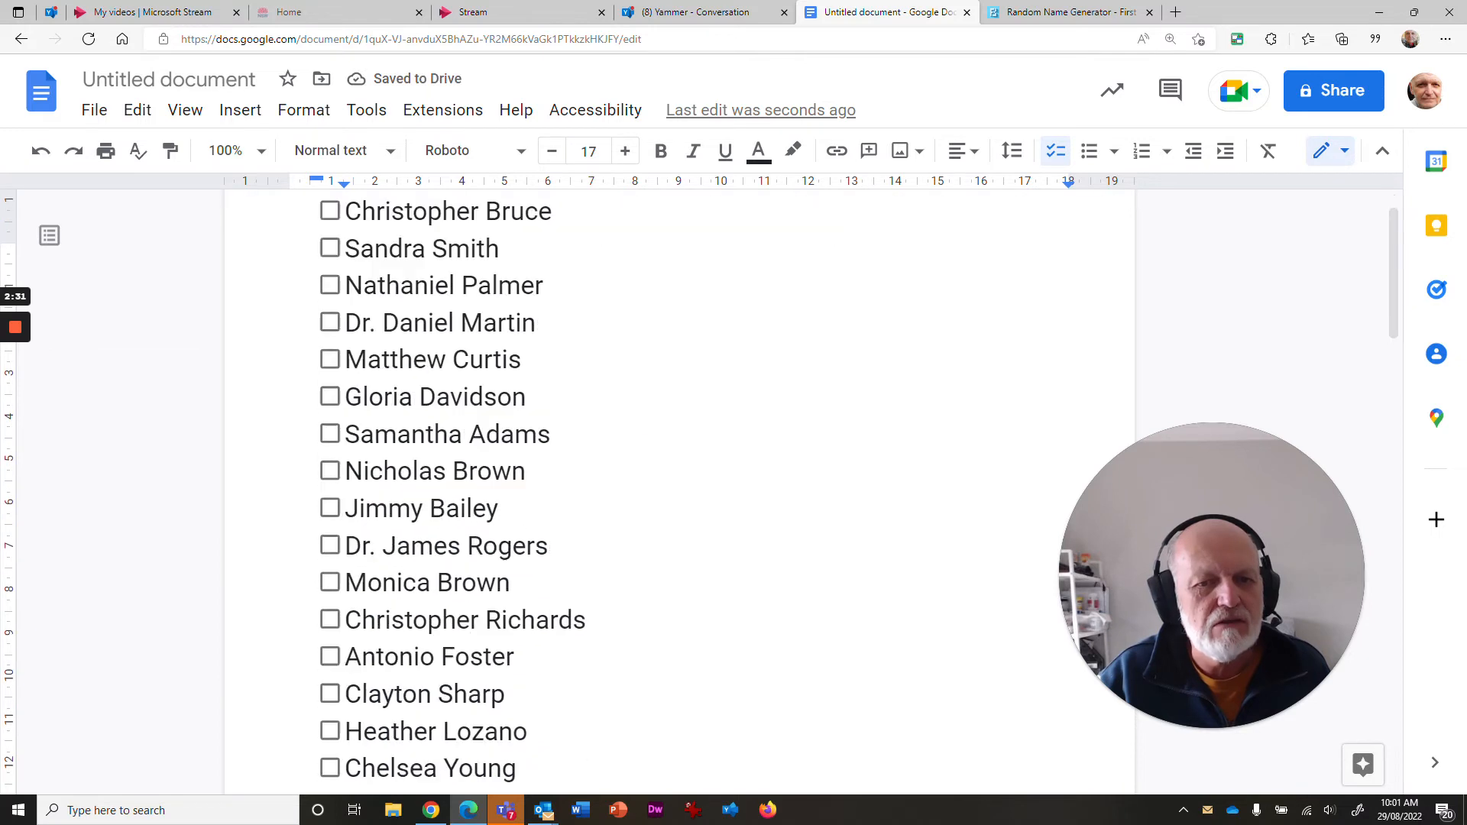
scroll(501, 444, up, 10)
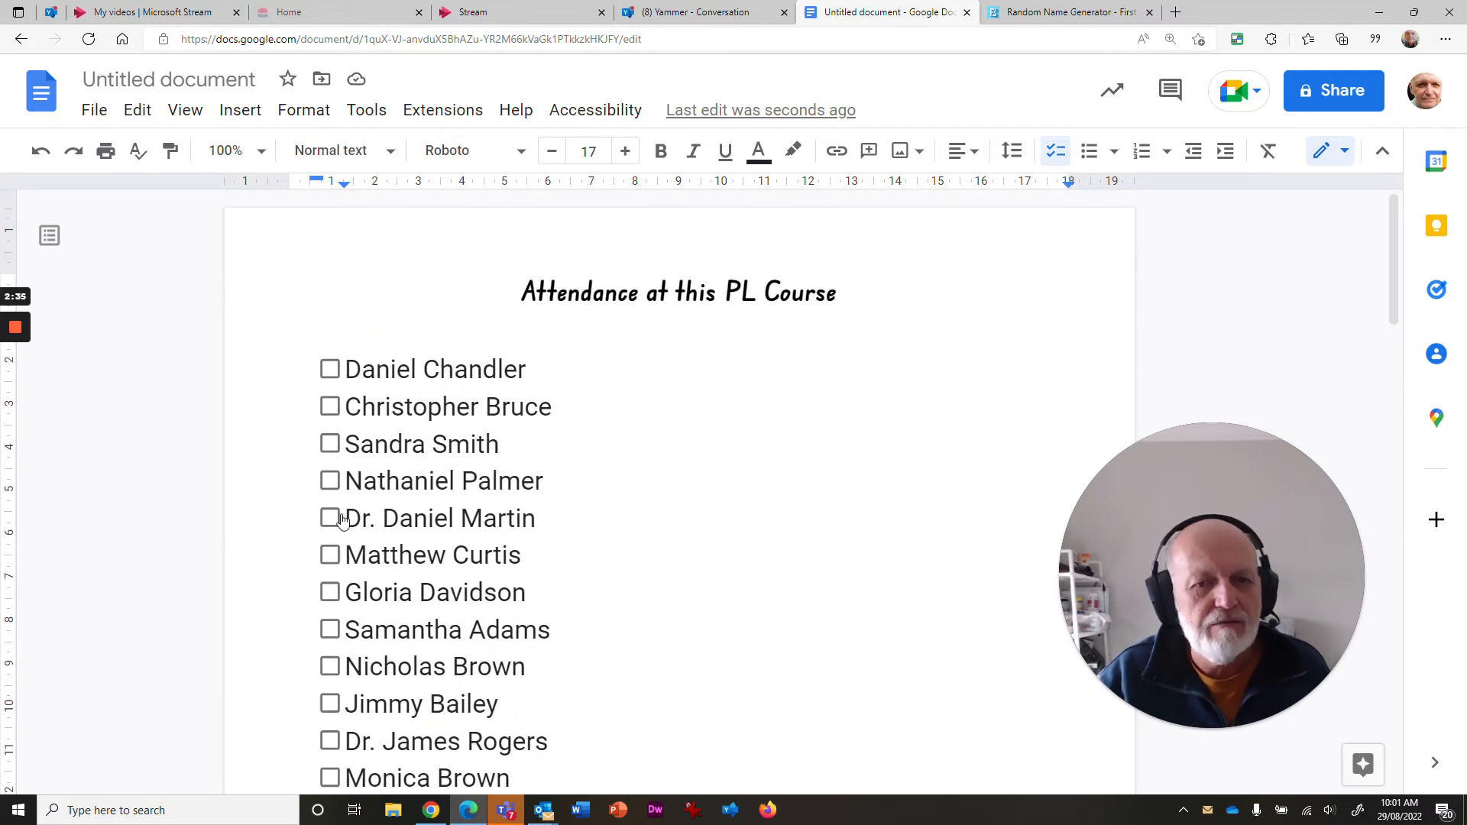
Step: Test the attendance checklist by ticking and unticking the fifth name's checkbox, and look through the list
click(331, 520)
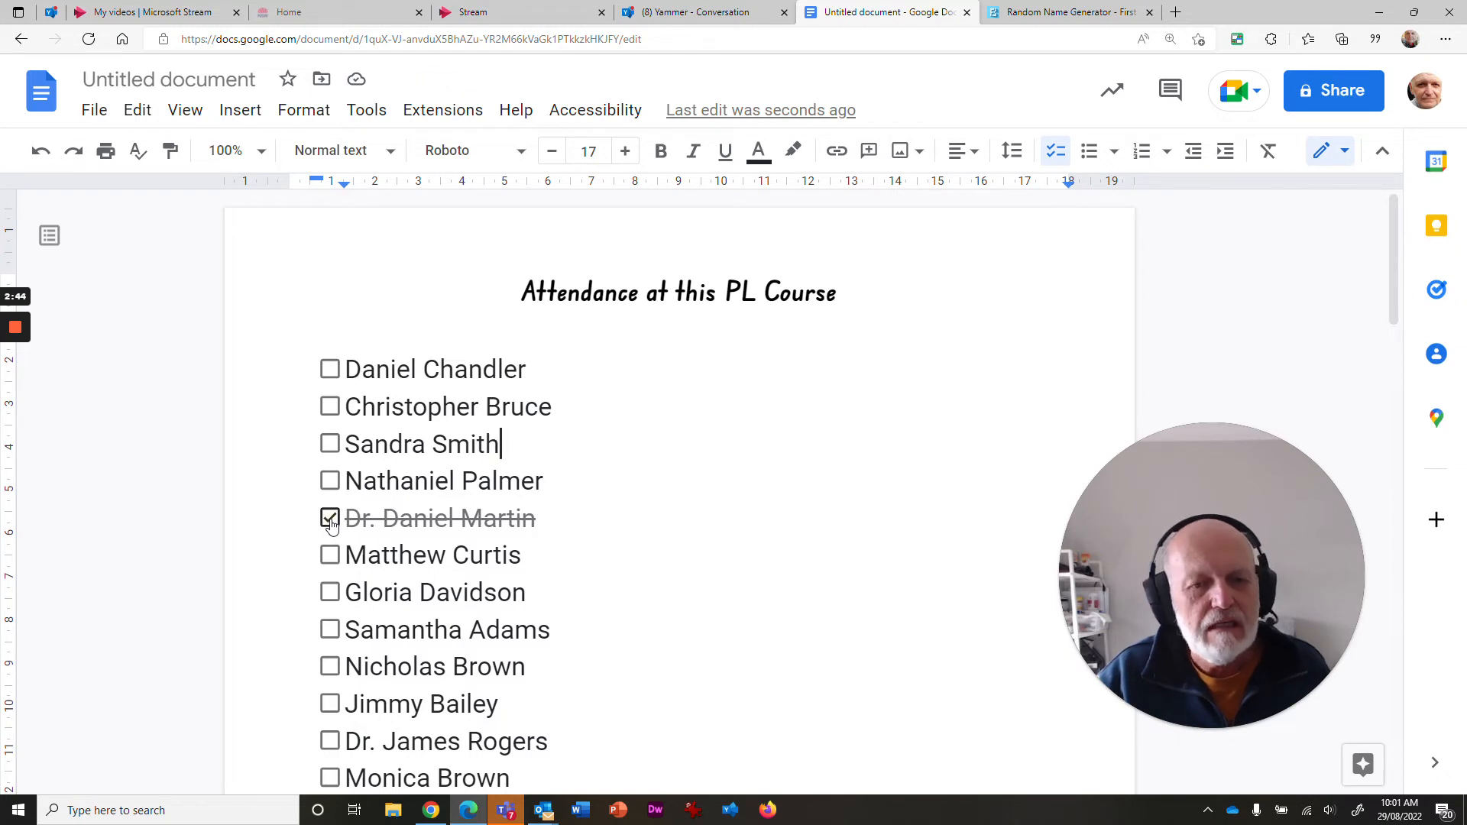
click(330, 519)
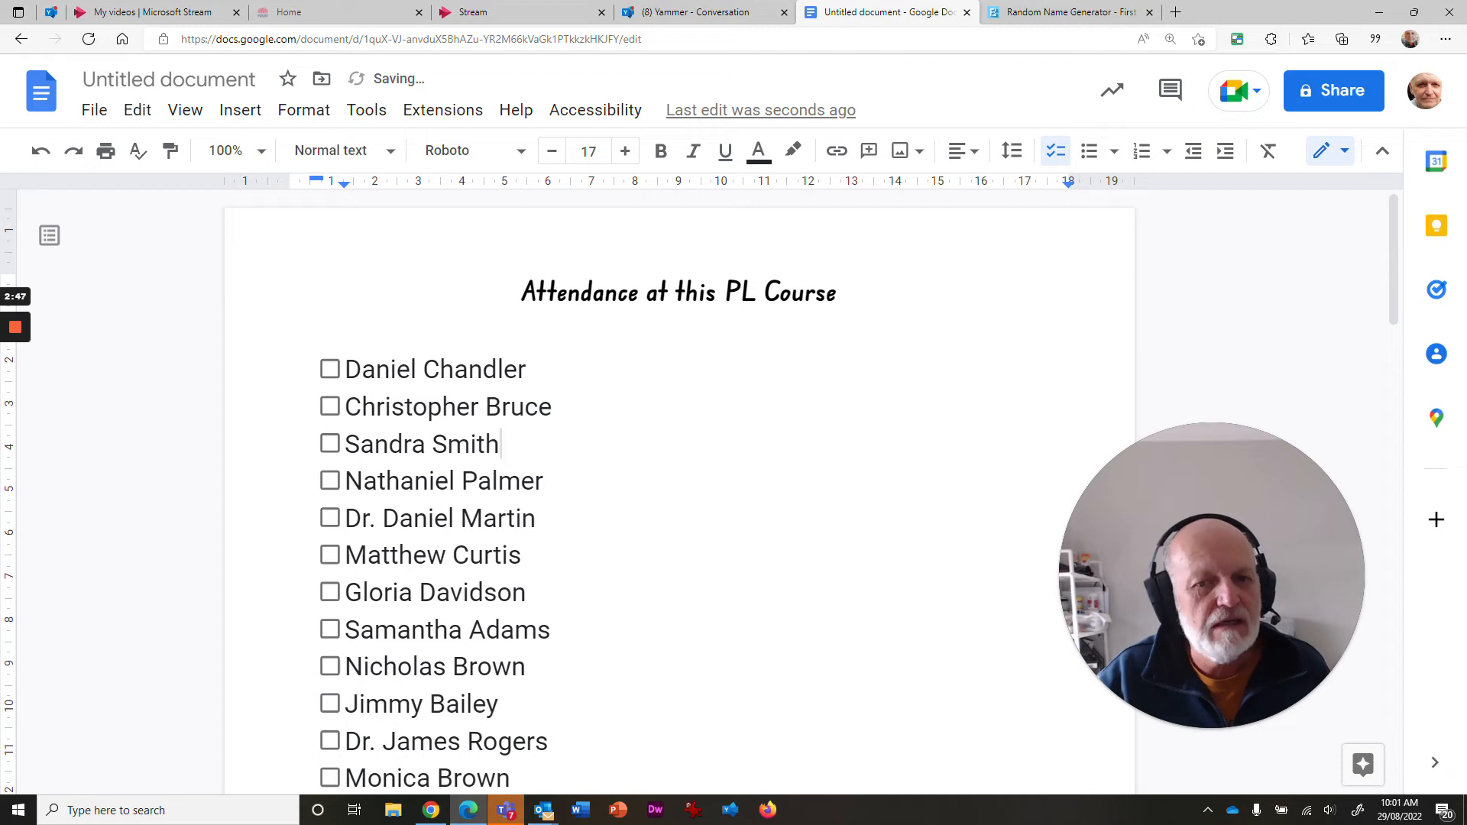
click(333, 519)
click(333, 518)
scroll(679, 489, down, 8)
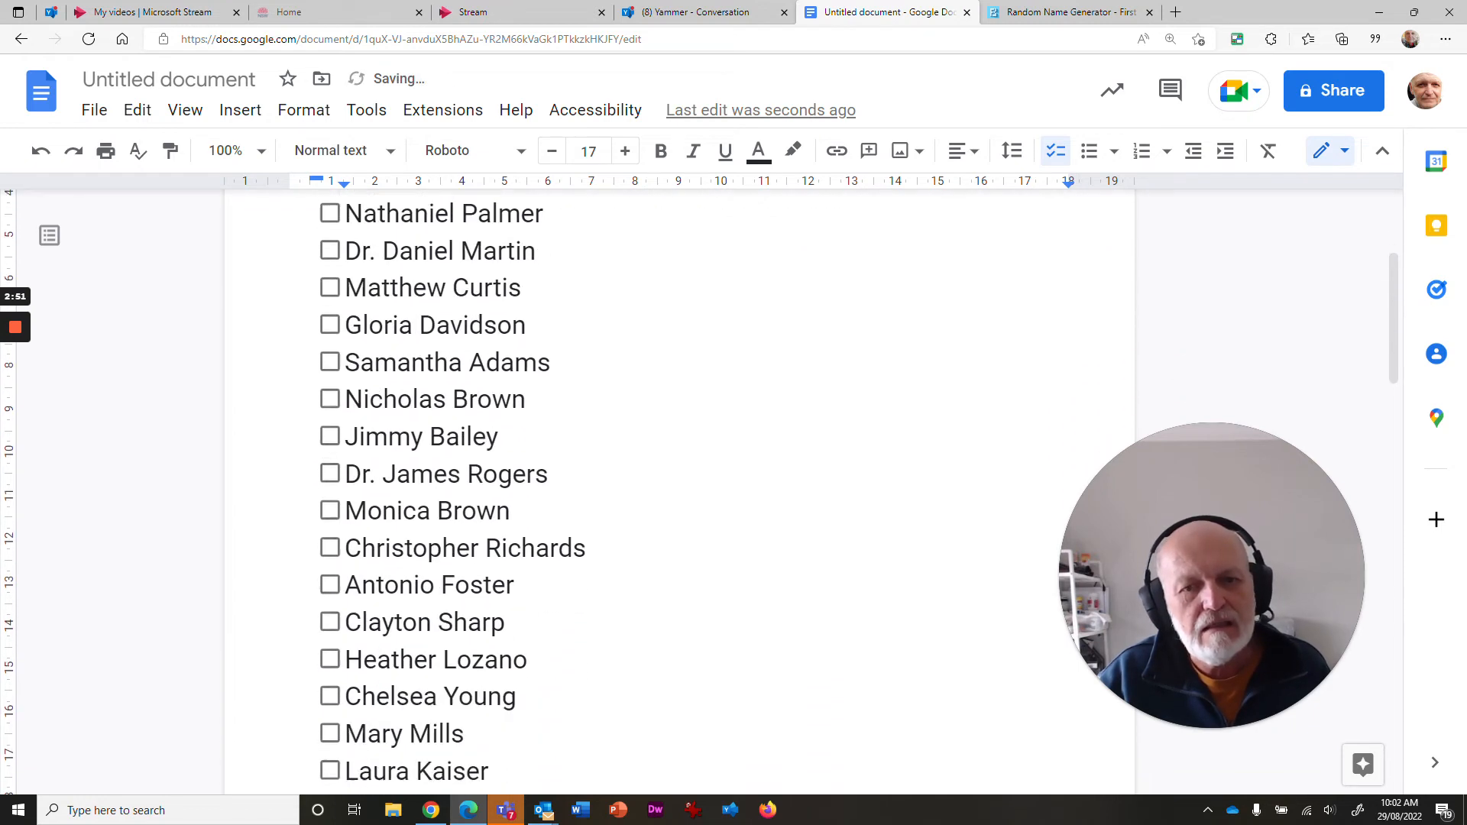
scroll(679, 489, up, 8)
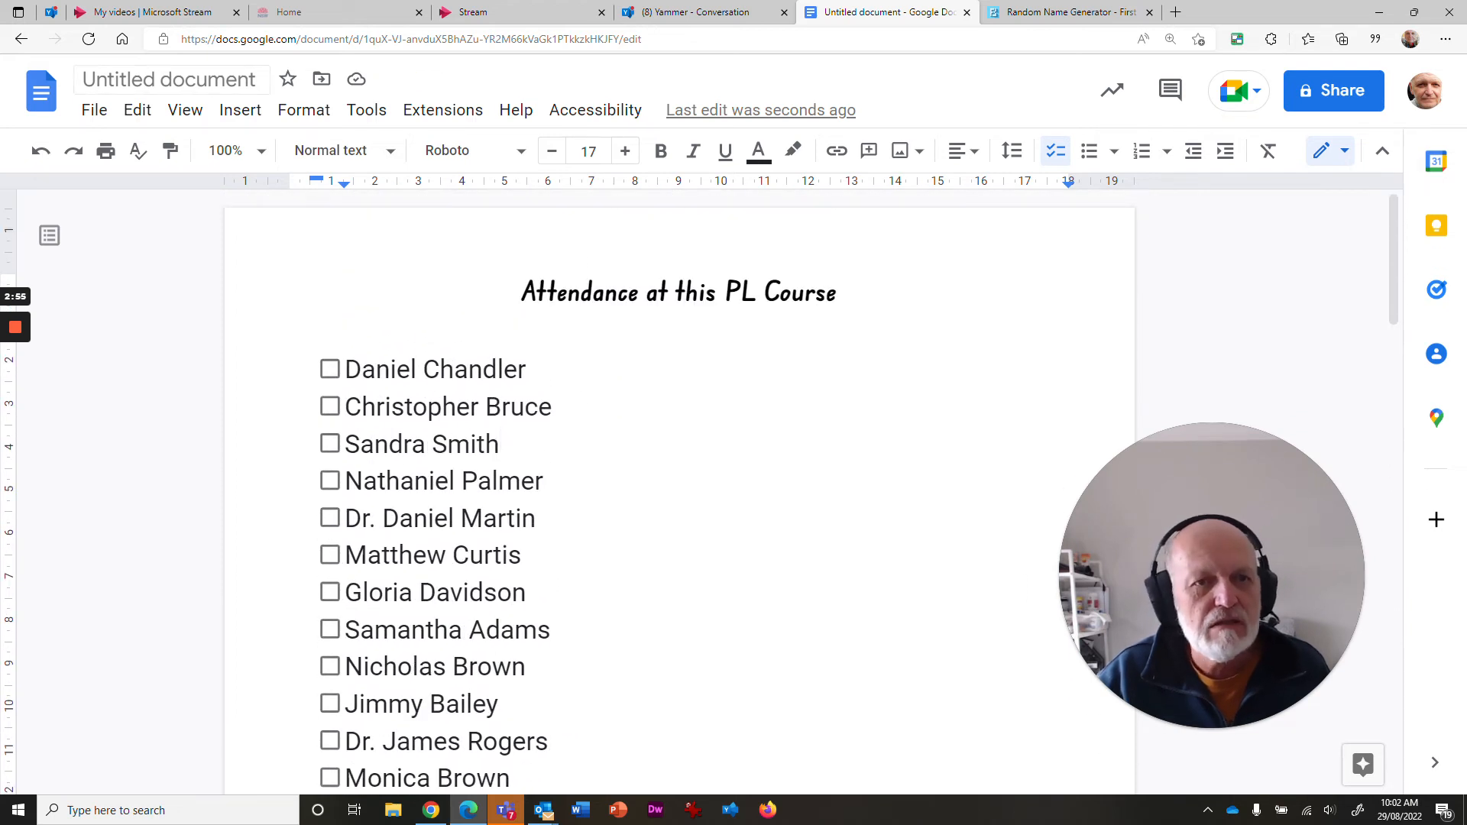
Step: Rename the untitled document as "Attendance at this PL Course", taking the title suggested from the heading
click(164, 79)
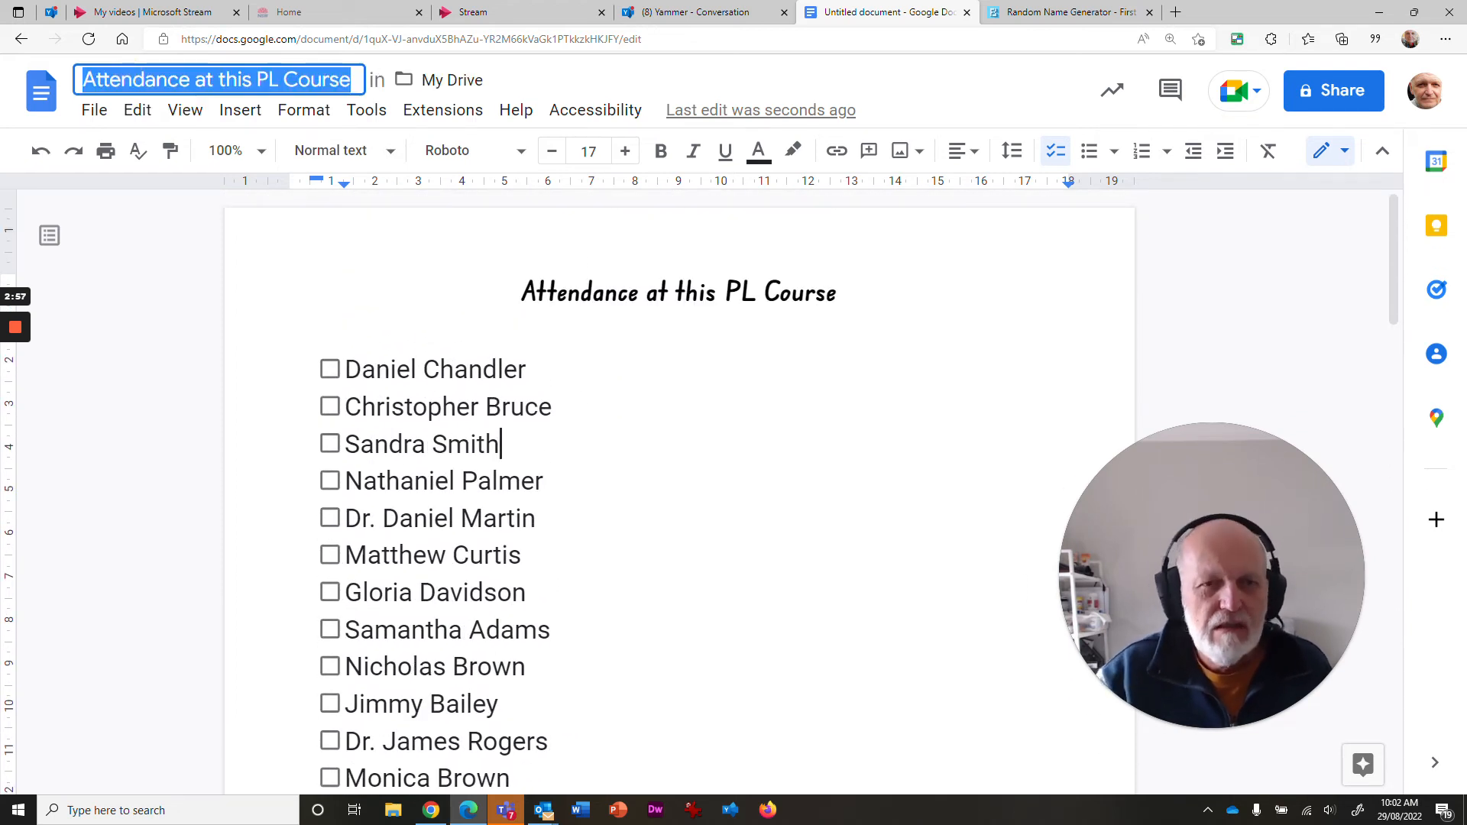
click(848, 528)
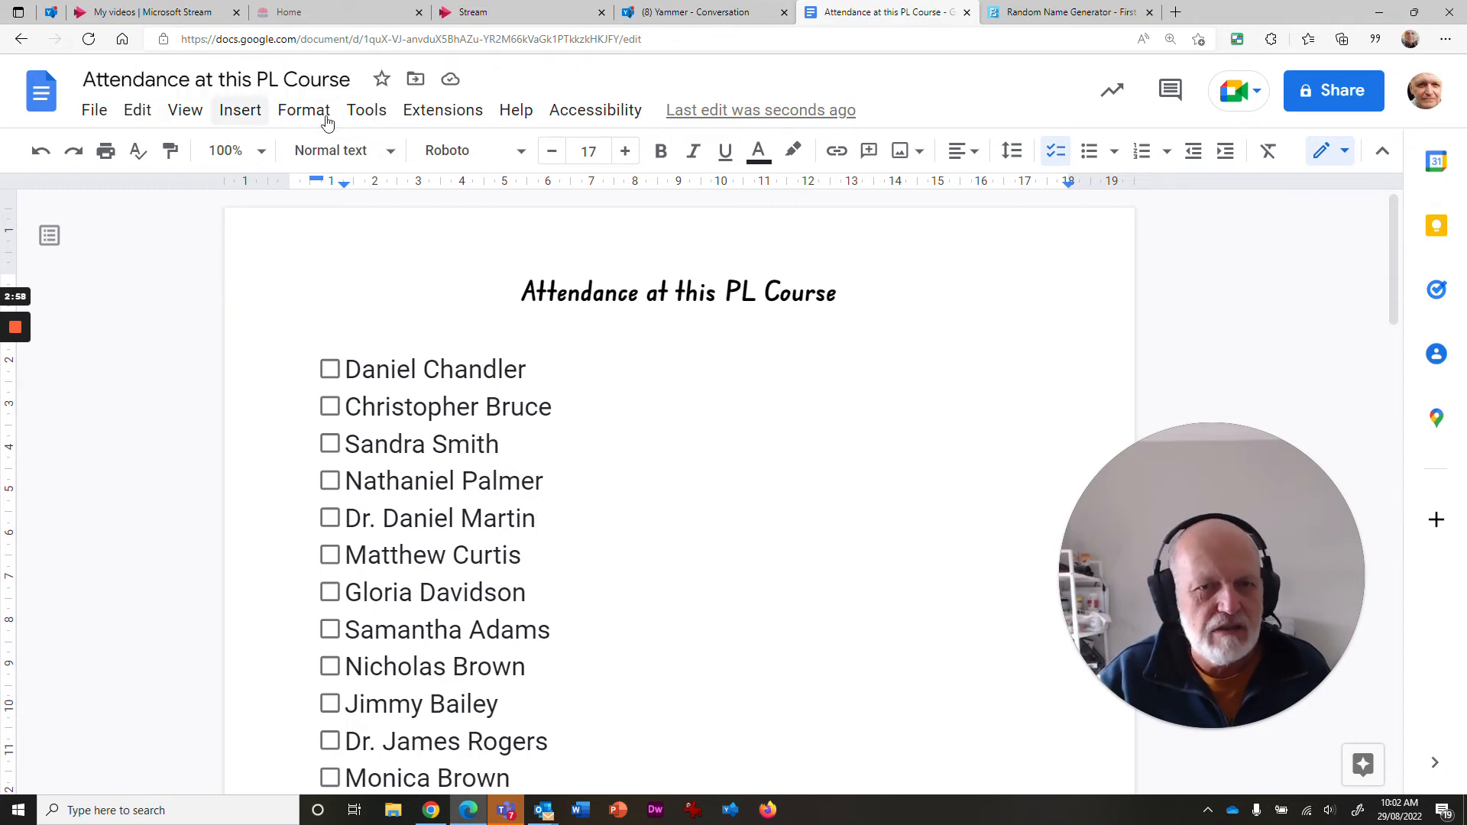
click(785, 457)
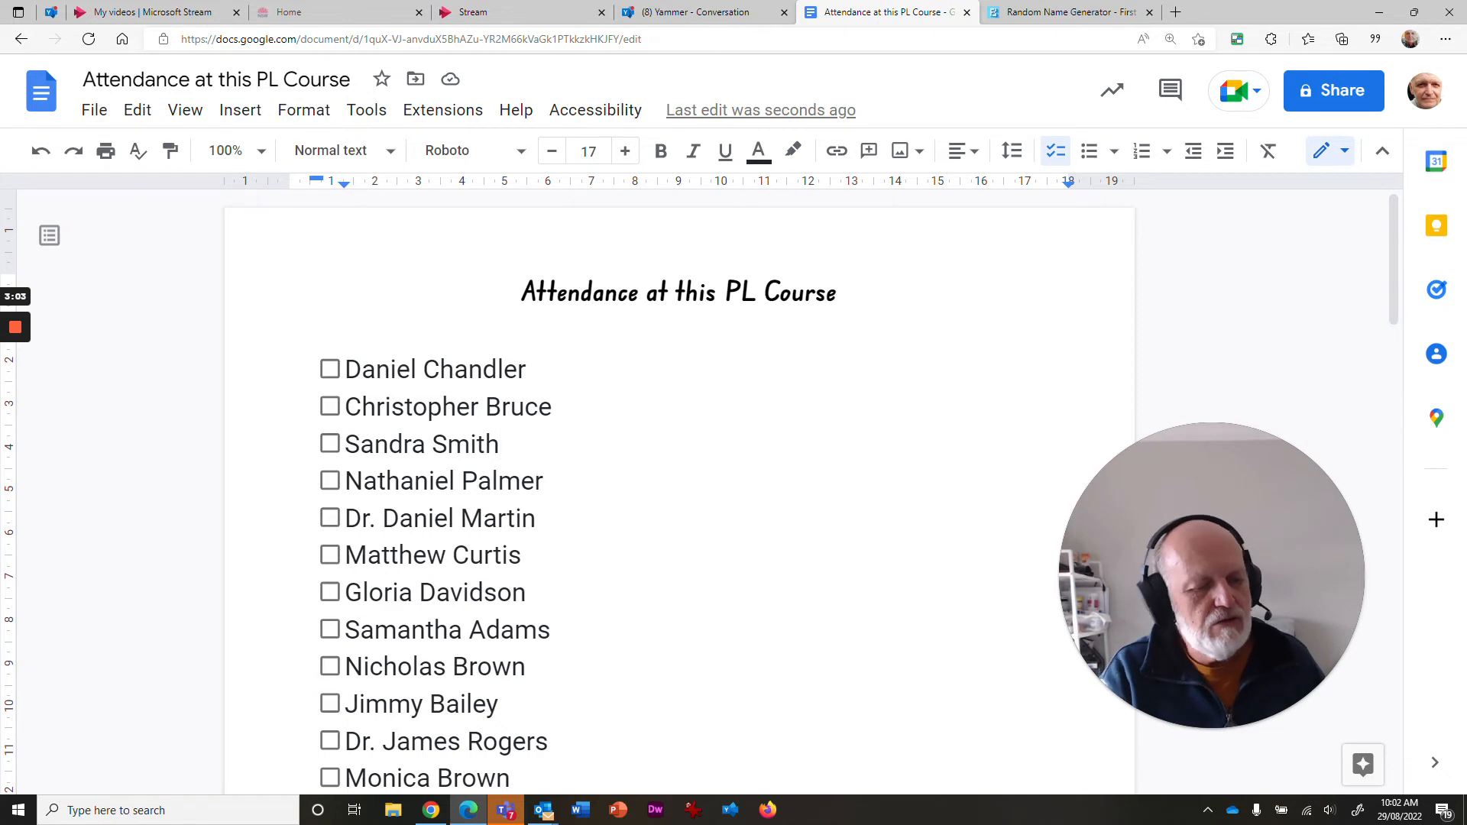